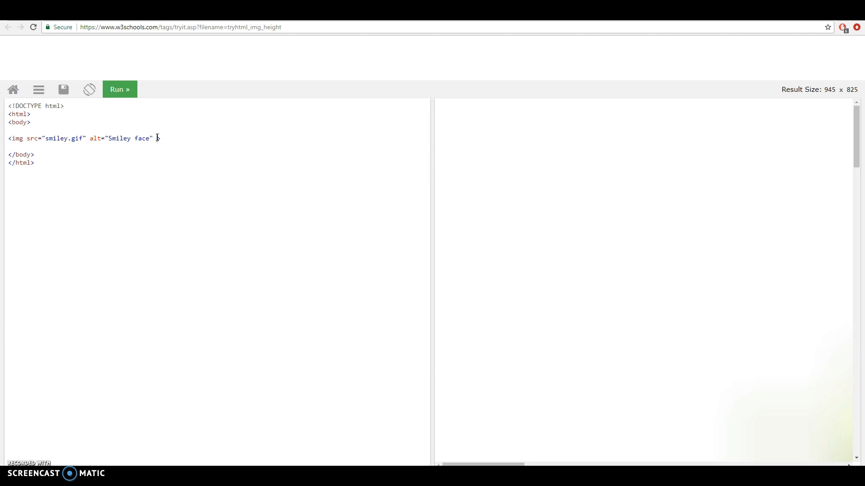
pyautogui.click(236, 167)
pyautogui.moveTo(8, 138); pyautogui.dragTo(170, 137)
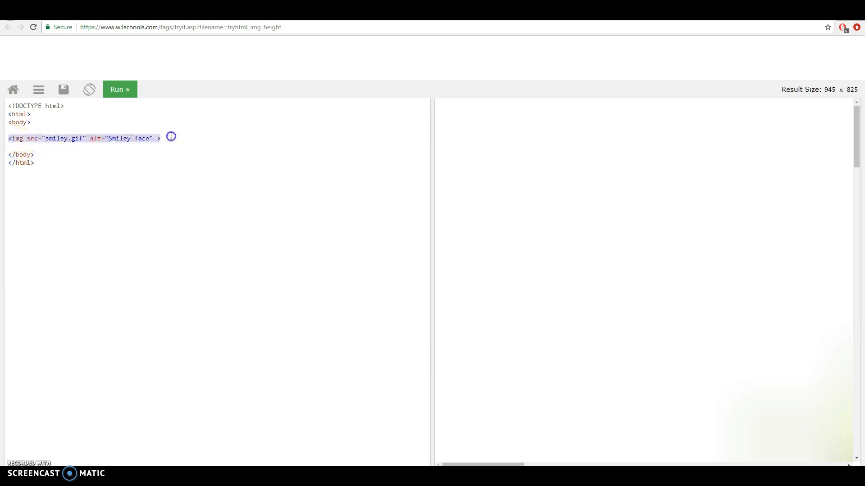
pyautogui.click(170, 137)
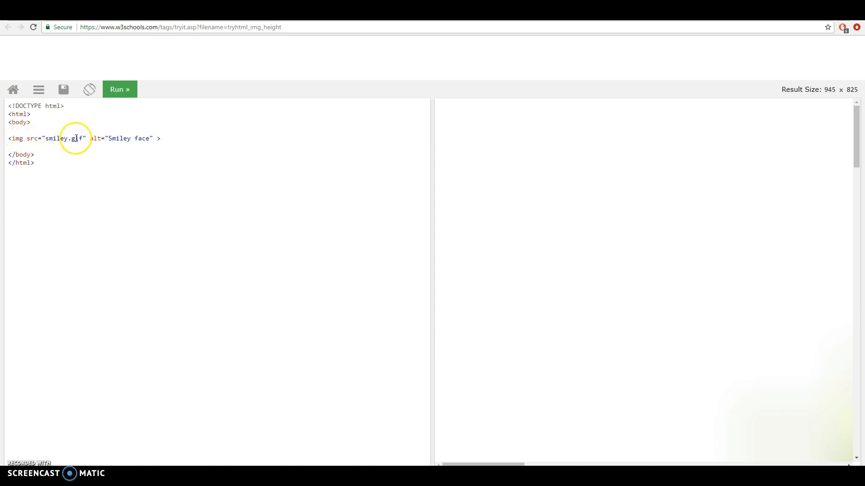
pyautogui.click(157, 138)
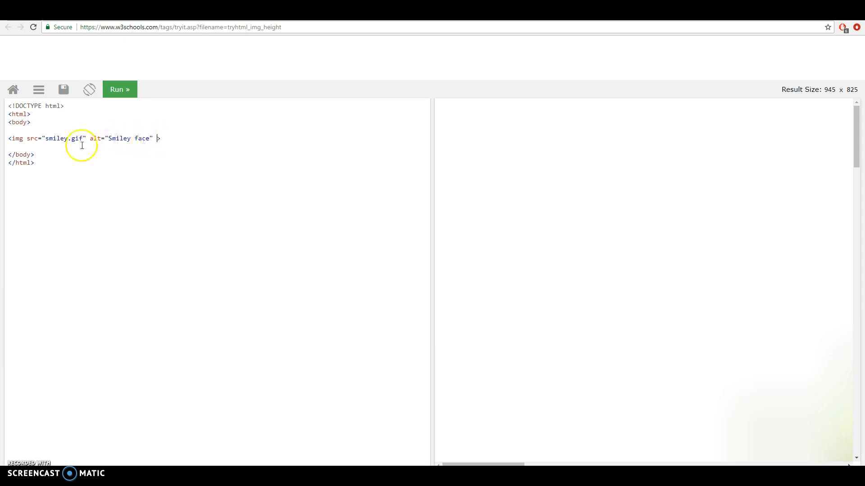
# Step: Add the attributes width="42" and height="42" to the smiley.gif image tag and run the code
pyautogui.click(156, 137)
pyautogui.write('width="')
pyautogui.write('42"')
pyautogui.write('height')
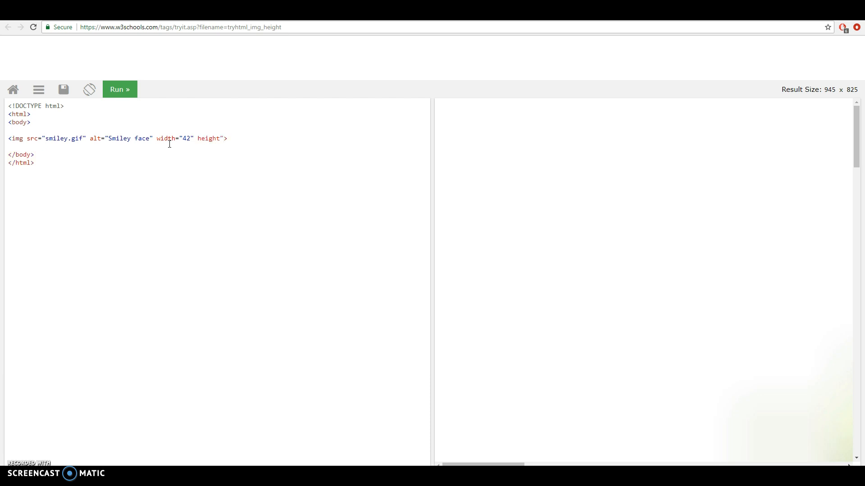
pyautogui.write('=""42"')
pyautogui.click(273, 138)
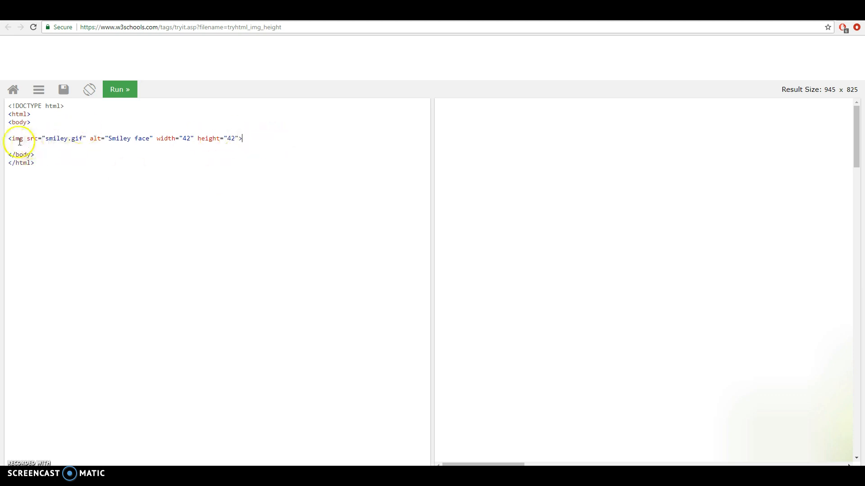
pyautogui.click(127, 94)
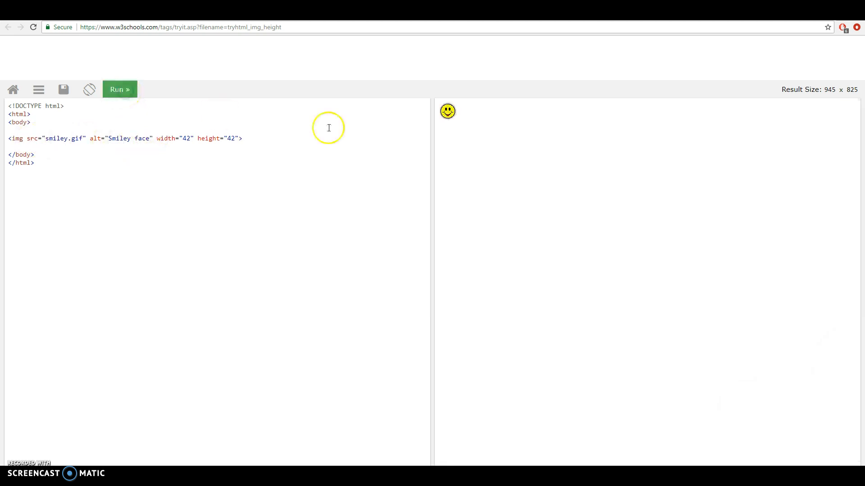
# Step: Replace the smiley image's height value with auto and run the code
pyautogui.click(442, 110)
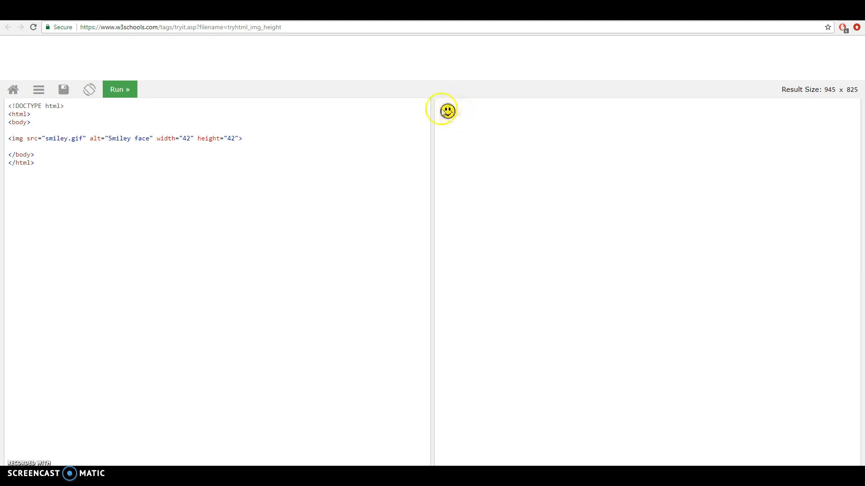
pyautogui.click(232, 137)
pyautogui.click(190, 139)
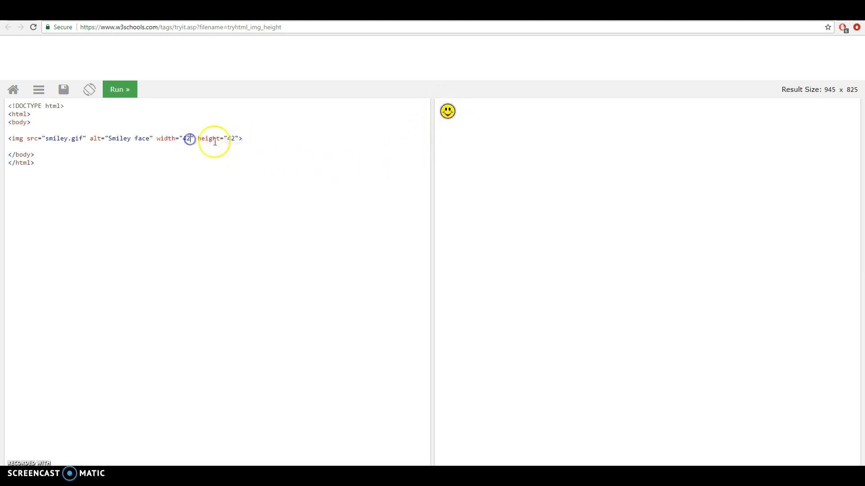
pyautogui.doubleClick(231, 138)
pyautogui.press('BackSpace')
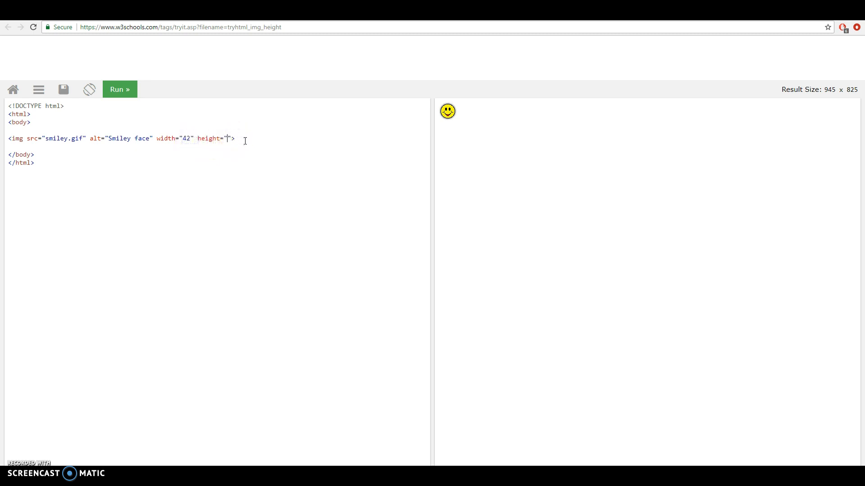
pyautogui.write('auto')
pyautogui.click(127, 89)
pyautogui.click(118, 92)
# Step: Retype the size attributes of the smiley image tag as width="42" height="auto" and run the code
pyautogui.click(245, 138)
pyautogui.press('BackSpace')
pyautogui.press('BackSpace')
pyautogui.press('BackSpace')
pyautogui.press('BackSpace')
pyautogui.press('BackSpace')
pyautogui.press('BackSpace')
pyautogui.press('BackSpace')
pyautogui.press('BackSpace')
pyautogui.press('BackSpace')
pyautogui.press('BackSpace')
pyautogui.press('BackSpace')
pyautogui.press('BackSpace')
pyautogui.press('BackSpace')
pyautogui.press('BackSpace')
pyautogui.press('BackSpace')
pyautogui.press('BackSpace')
pyautogui.press('BackSpace')
pyautogui.press('BackSpace')
pyautogui.write('"42" heiht')
pyautogui.press('BackSpace')
pyautogui.press('BackSpace')
pyautogui.write('ight="auto')
pyautogui.click(127, 88)
# Step: Try the smiley image's width as 42% and run the code
pyautogui.click(190, 138)
pyautogui.write('%')
pyautogui.click(126, 89)
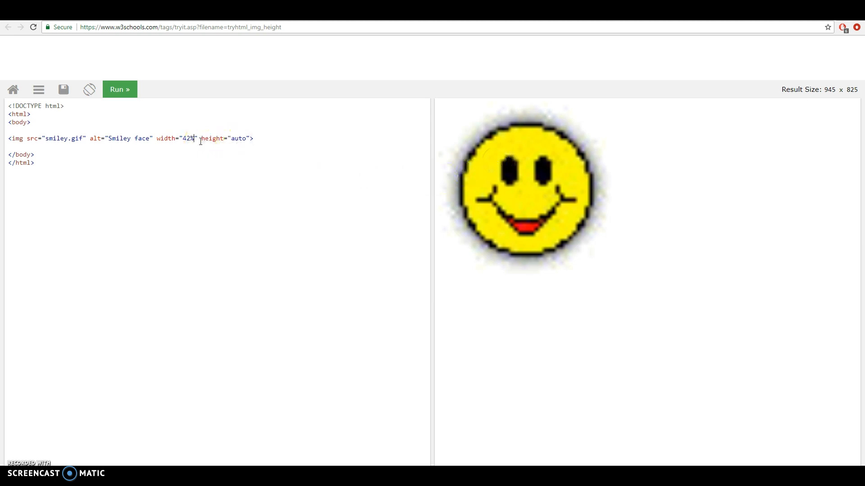
# Step: Set the smiley image's width to 42px and run the code
pyautogui.press('BackSpace')
pyautogui.write('px')
pyautogui.click(121, 89)
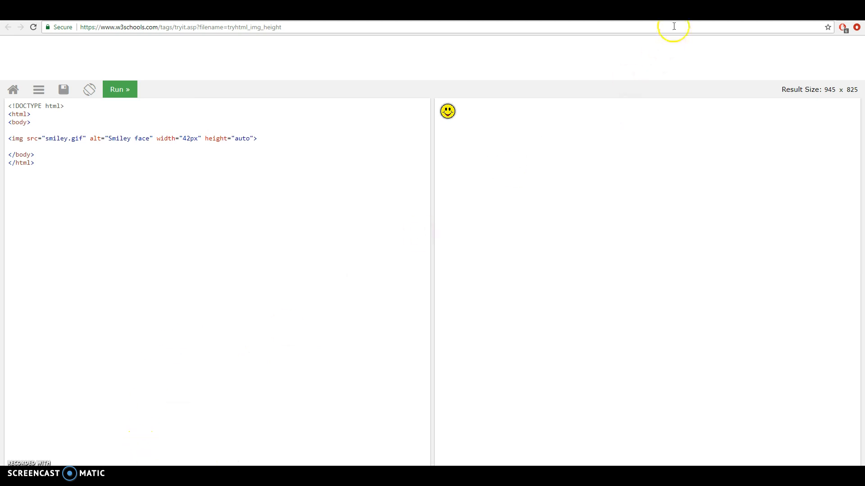
pyautogui.click(679, 14)
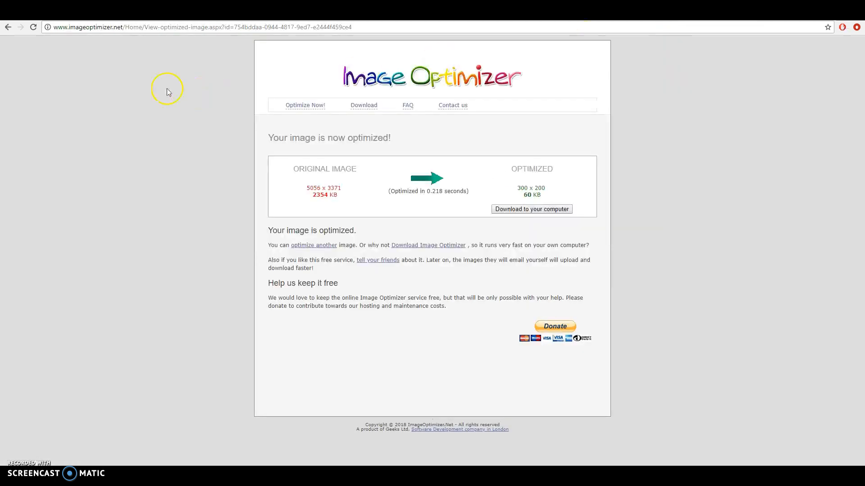
pyautogui.moveTo(67, 27); pyautogui.dragTo(124, 28)
pyautogui.click(155, 84)
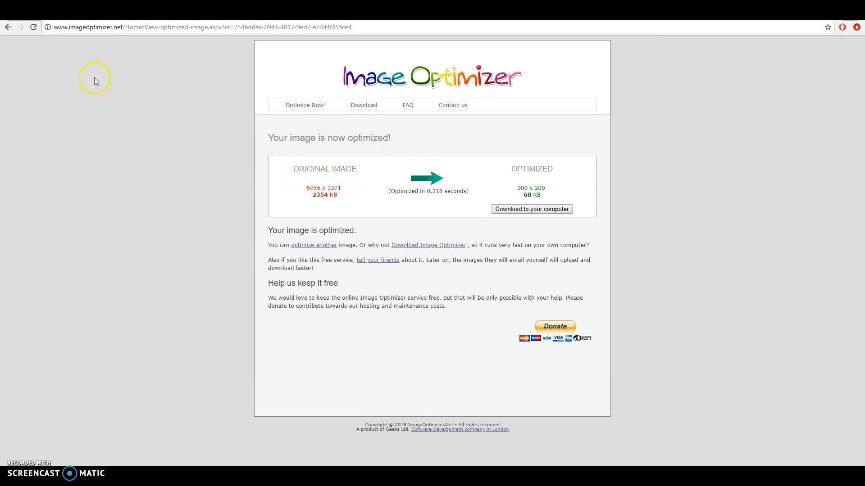
pyautogui.click(33, 27)
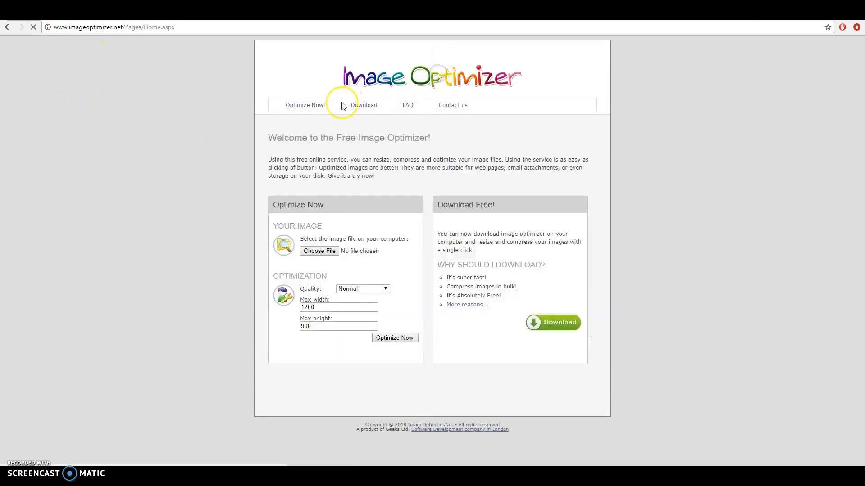
# Step: Choose blur-close-up-daylight-789382 from the Optimized images folder as the image to optimize
pyautogui.click(322, 252)
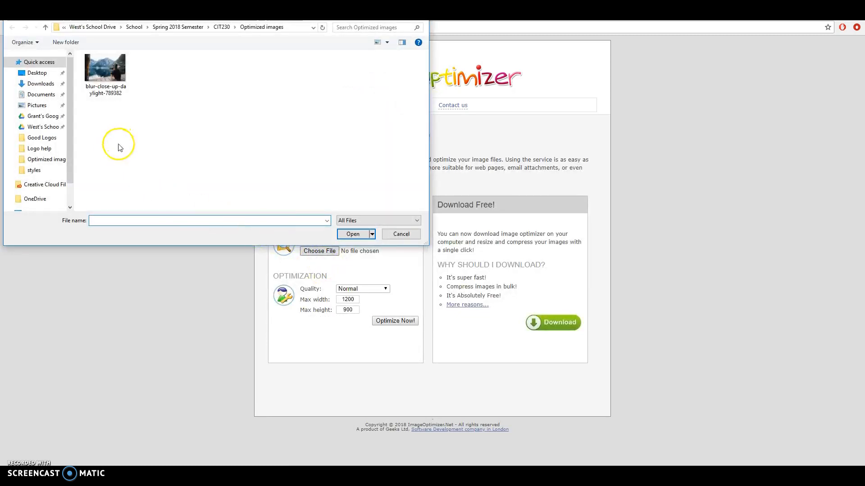
pyautogui.click(107, 78)
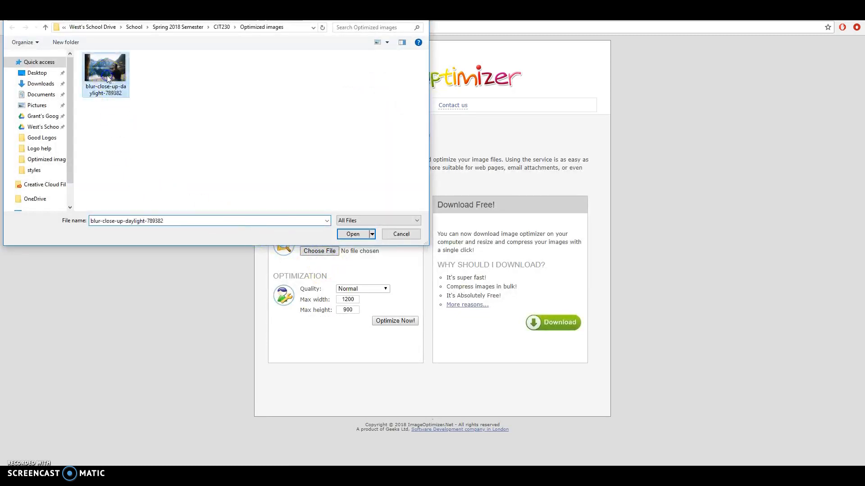
pyautogui.click(353, 235)
pyautogui.click(354, 234)
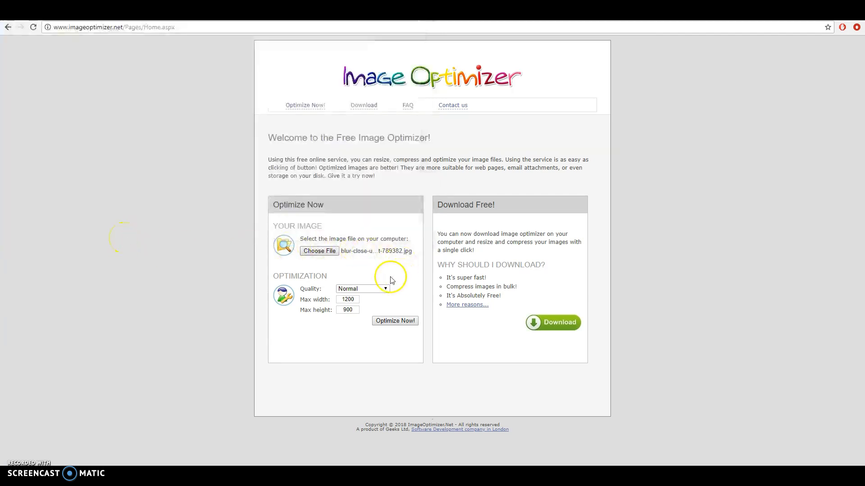
# Step: Try the Best quality option for the optimization and return the quality to Normal
pyautogui.click(385, 290)
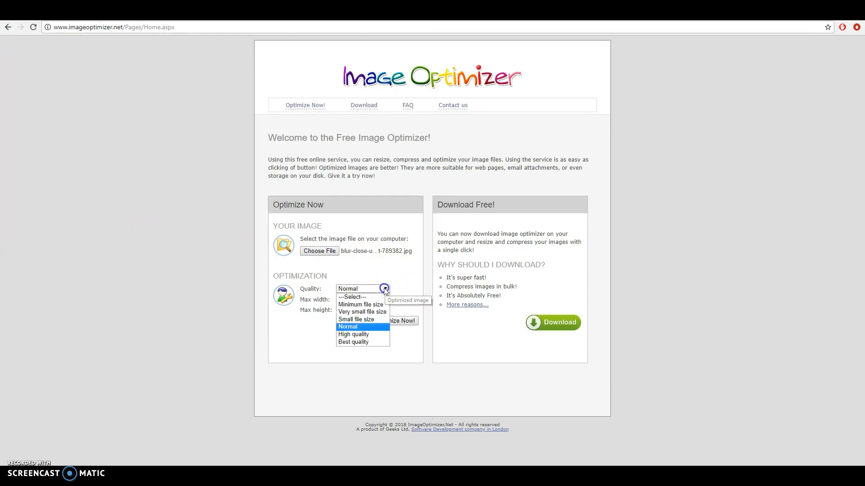
pyautogui.click(359, 343)
pyautogui.click(377, 288)
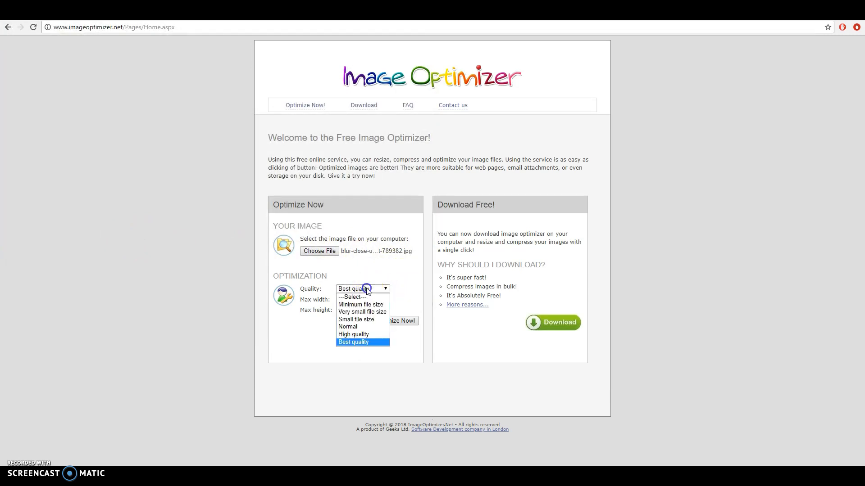
pyautogui.click(374, 315)
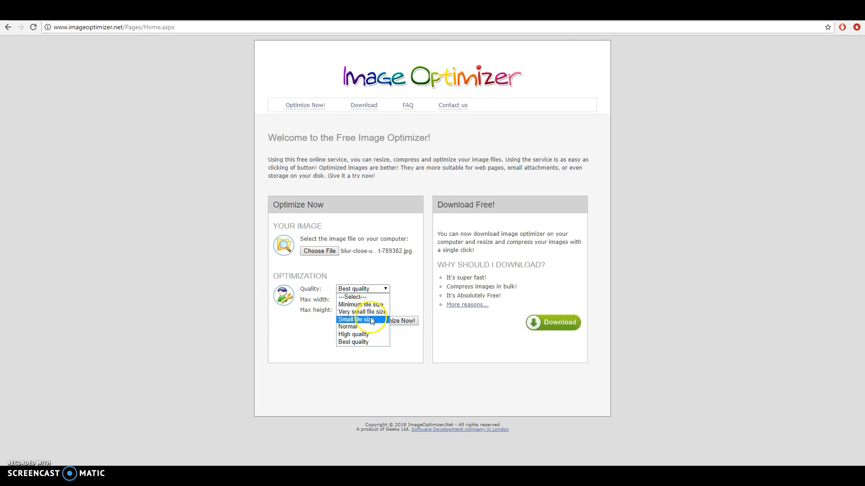
pyautogui.click(414, 297)
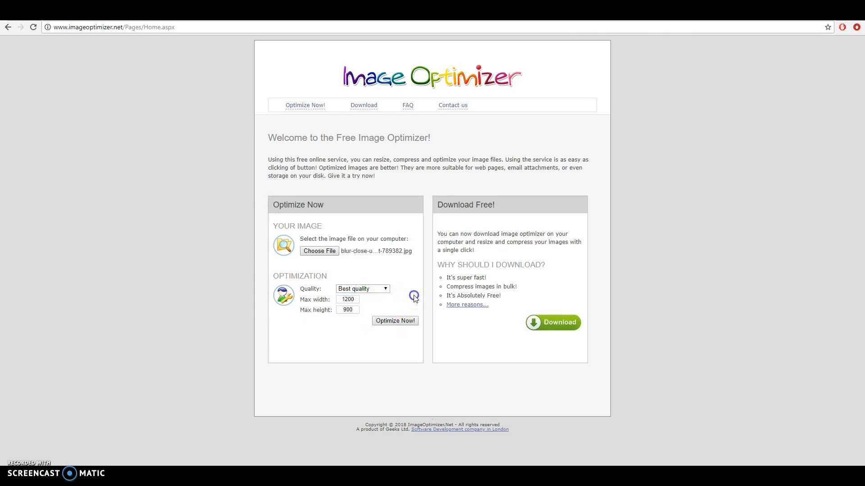
pyautogui.click(364, 290)
pyautogui.click(351, 328)
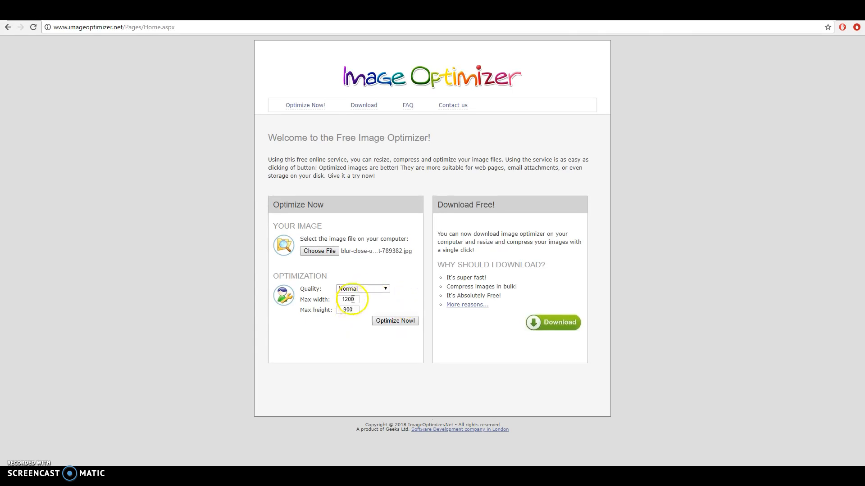
# Step: Set the maximum width to 300 and optimize the image
pyautogui.moveTo(356, 299); pyautogui.dragTo(332, 299)
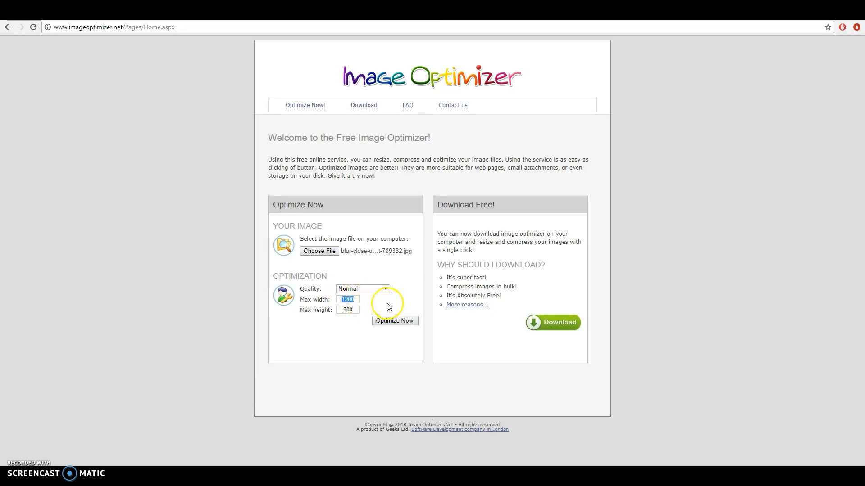
pyautogui.press('BackSpace')
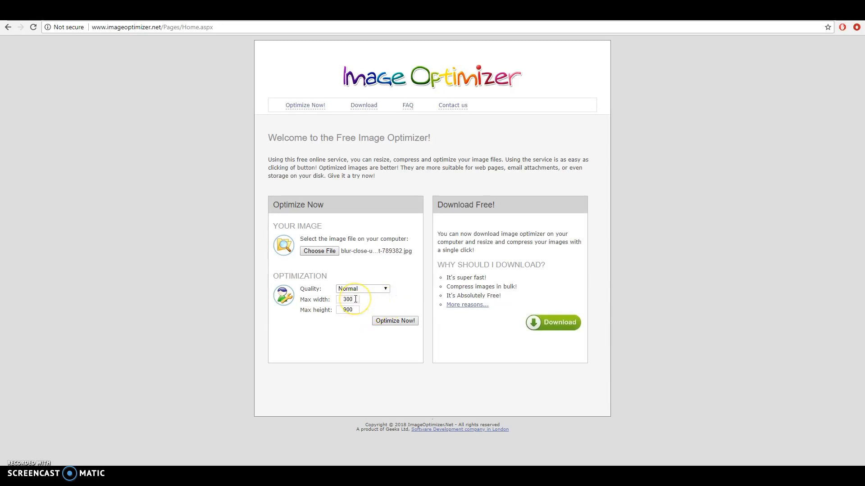
pyautogui.doubleClick(310, 300)
pyautogui.click(353, 309)
pyautogui.click(341, 310)
pyautogui.moveTo(354, 299); pyautogui.dragTo(333, 310)
pyautogui.click(408, 295)
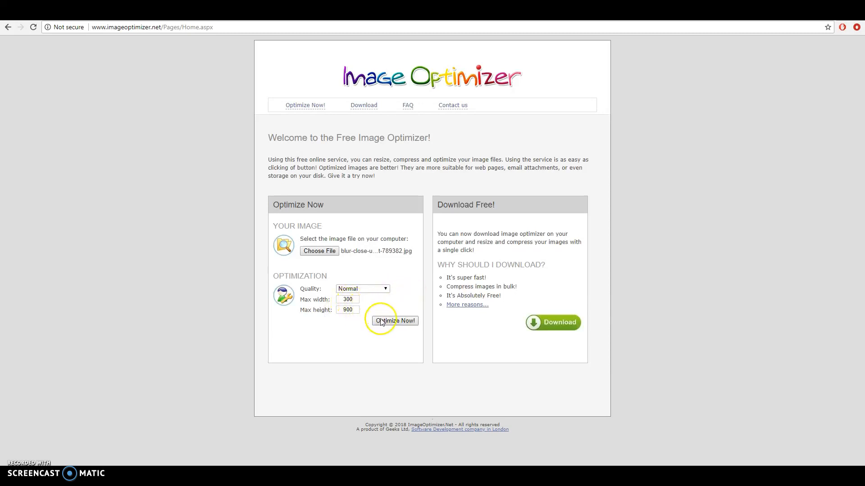
pyautogui.doubleClick(359, 300)
pyautogui.click(396, 300)
pyautogui.click(396, 321)
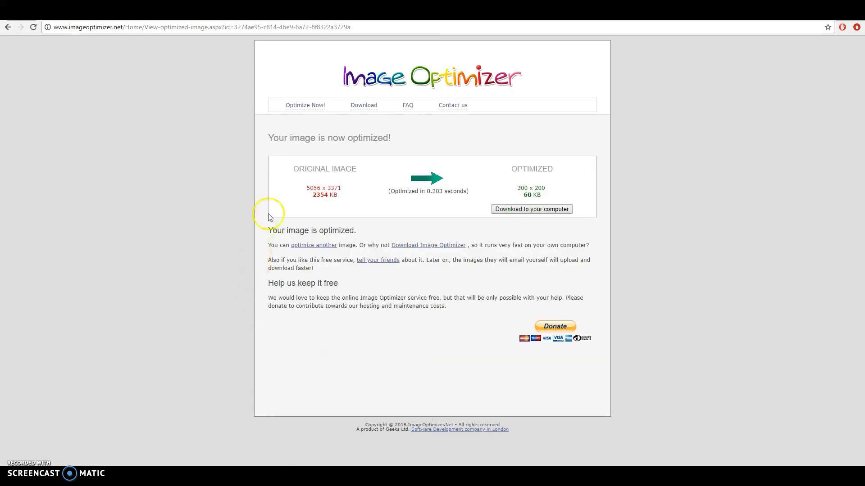
# Step: Compare the dimensions and file sizes of the original and optimized images, and check the optimization time
pyautogui.moveTo(380, 191); pyautogui.dragTo(457, 191)
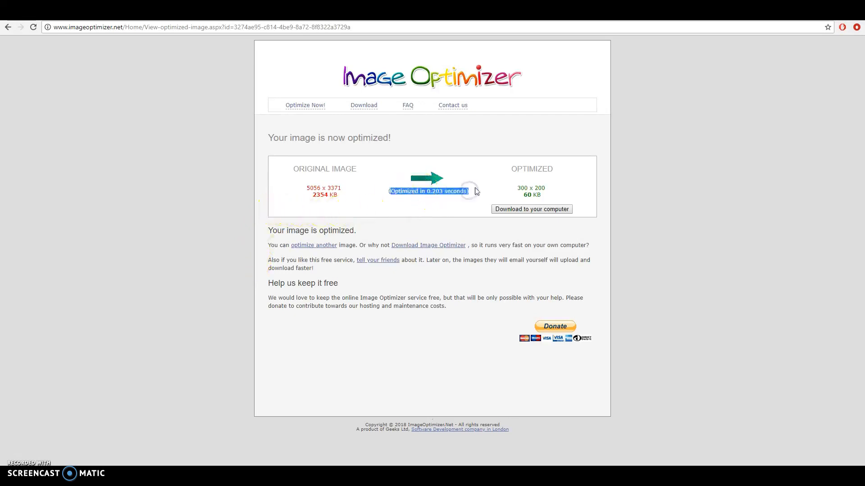
pyautogui.click(476, 188)
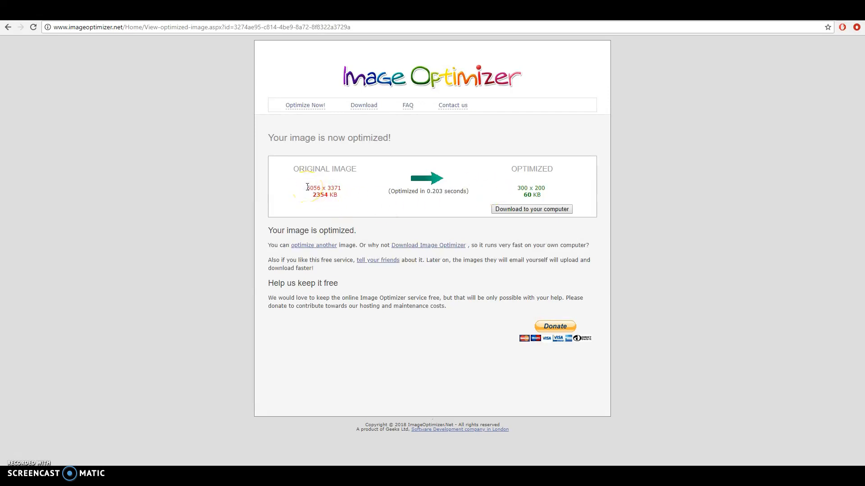
pyautogui.moveTo(317, 189); pyautogui.dragTo(341, 190)
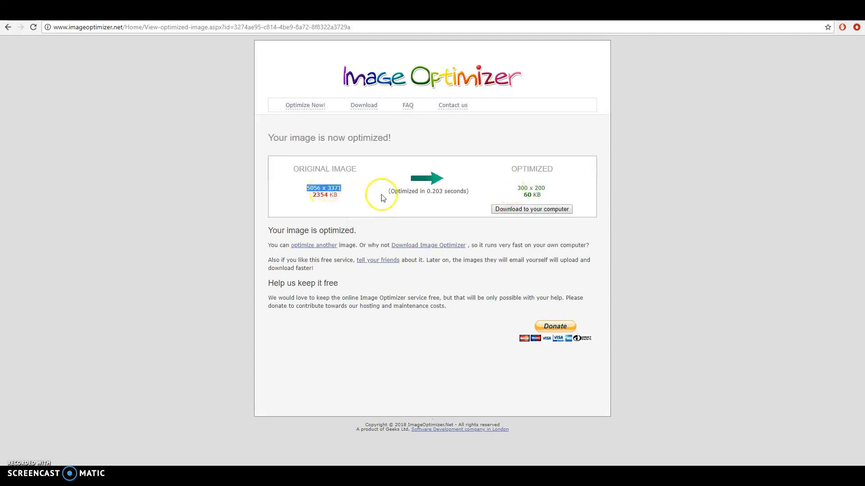
pyautogui.moveTo(517, 188); pyautogui.dragTo(547, 188)
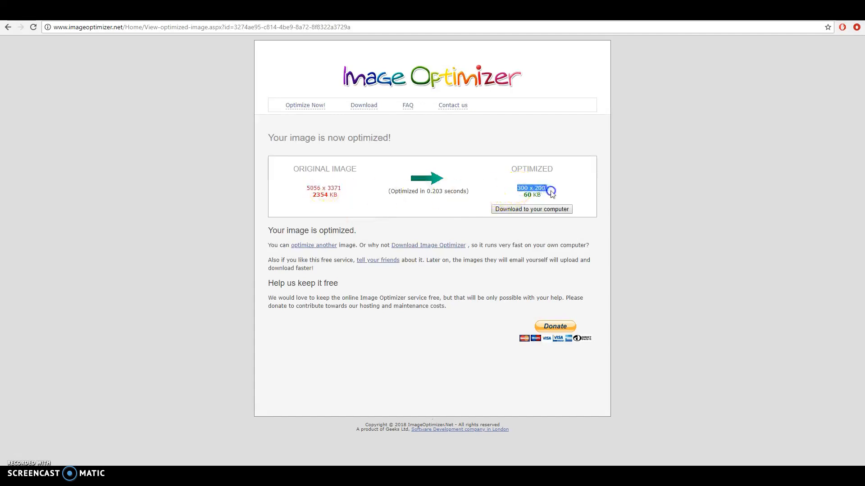
pyautogui.moveTo(312, 195); pyautogui.dragTo(319, 195)
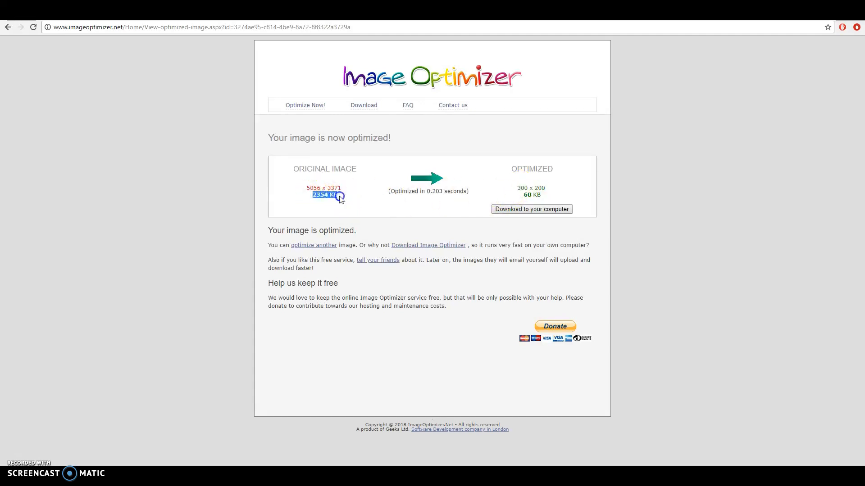
pyautogui.click(525, 194)
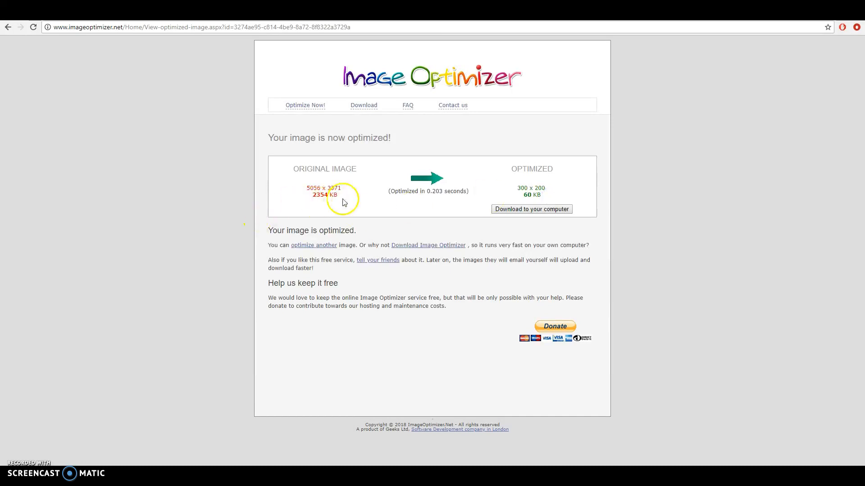
pyautogui.moveTo(517, 189); pyautogui.dragTo(547, 188)
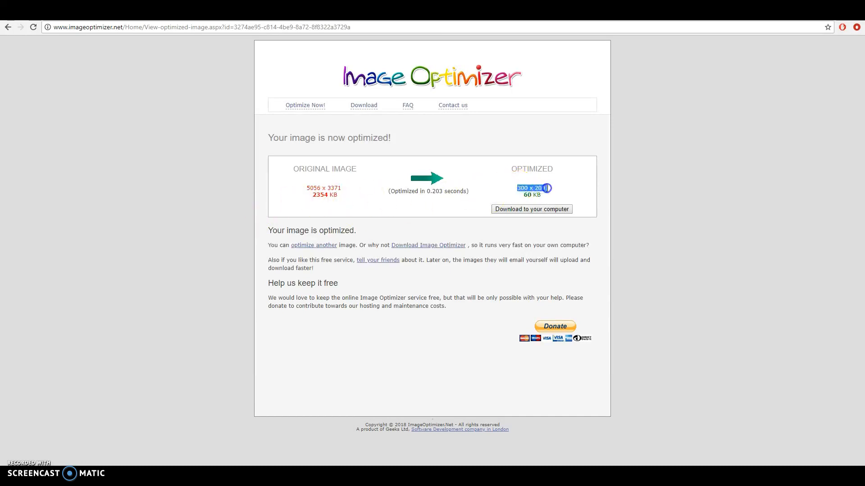
# Step: Download the optimized image to the computer
pyautogui.click(545, 210)
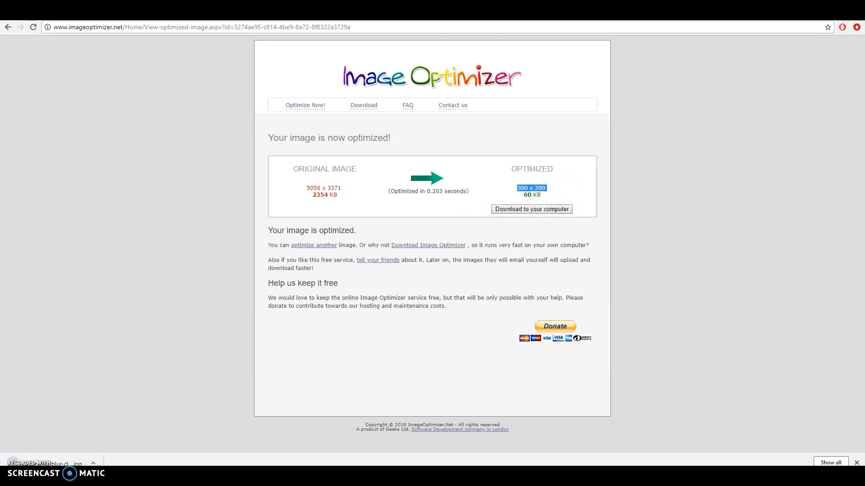
pyautogui.click(69, 462)
pyautogui.click(93, 464)
pyautogui.click(123, 436)
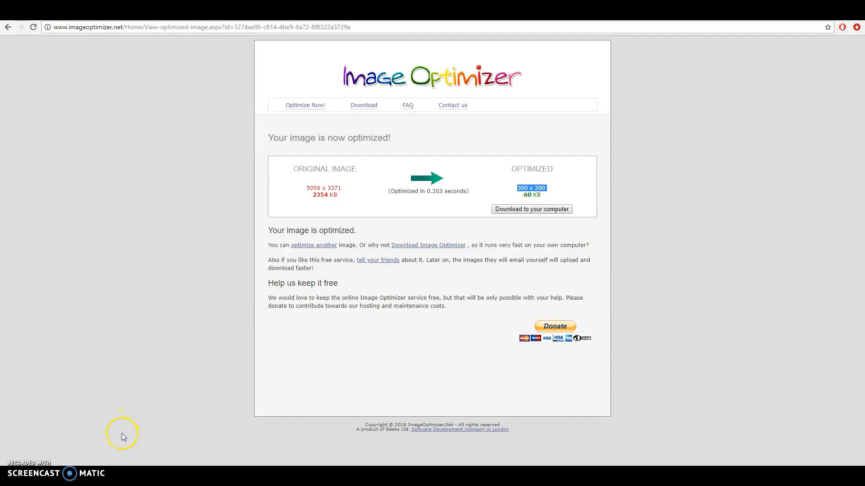
# Step: Download the optimized image to the computer and show the file in its folder
pyautogui.click(531, 209)
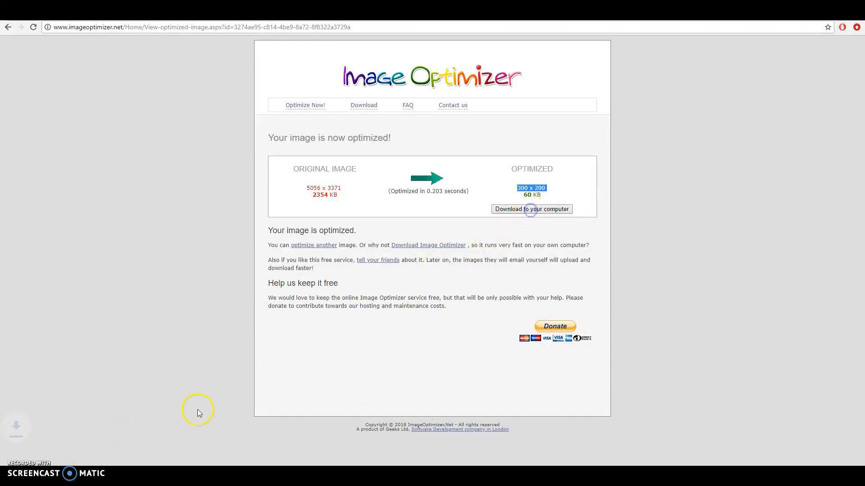
pyautogui.click(90, 463)
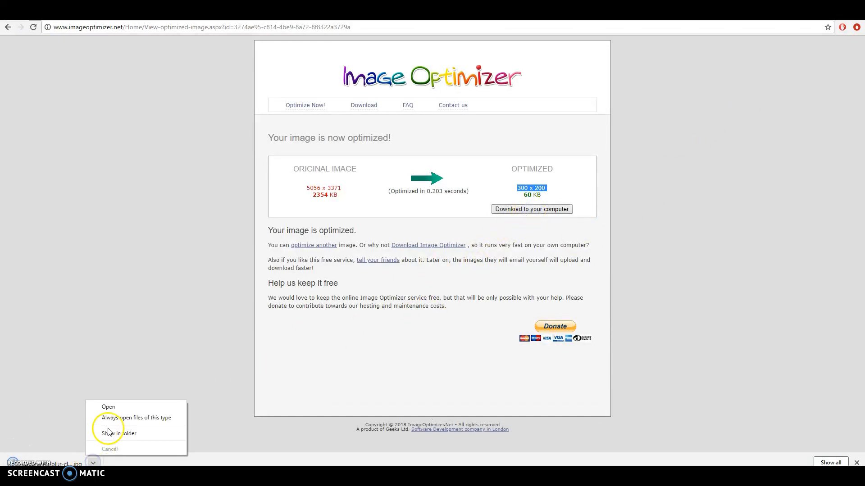
pyautogui.click(121, 433)
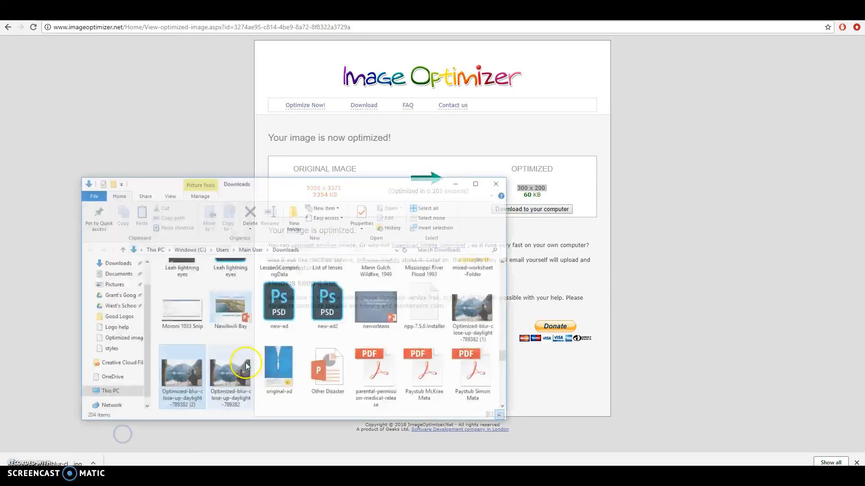
# Step: Move the downloaded image into the school drive's School > Spring 2018 Semester > CIT230 > Optimized images folder
pyautogui.moveTo(182, 378); pyautogui.dragTo(118, 306)
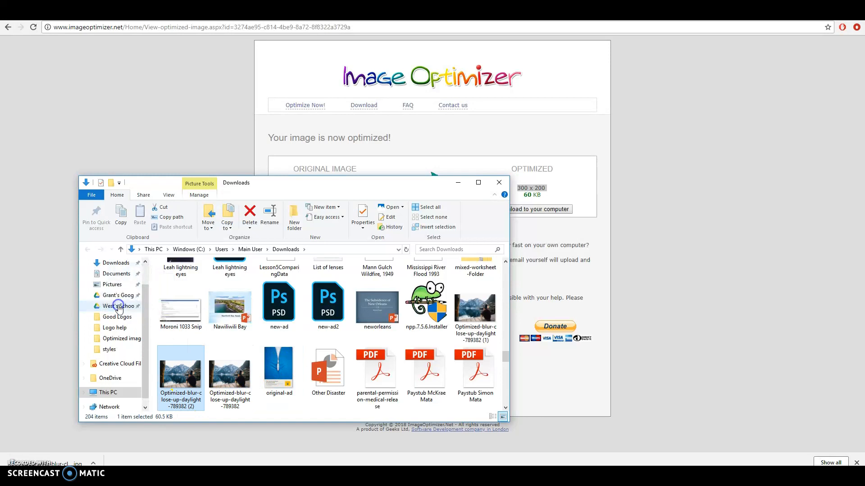
pyautogui.click(119, 306)
pyautogui.moveTo(182, 324); pyautogui.dragTo(175, 287)
pyautogui.doubleClick(177, 285)
pyautogui.moveTo(230, 288); pyautogui.dragTo(180, 286)
pyautogui.doubleClick(182, 295)
pyautogui.doubleClick(180, 286)
pyautogui.click(382, 359)
pyautogui.moveTo(382, 359); pyautogui.dragTo(179, 288)
pyautogui.doubleClick(180, 287)
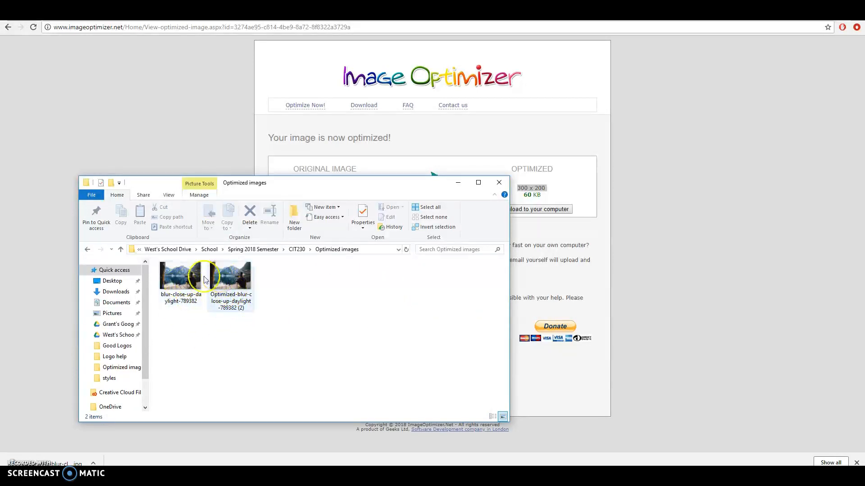
# Step: Minimize the Optimized images folder window and dismiss the browser's downloads bar
pyautogui.click(458, 185)
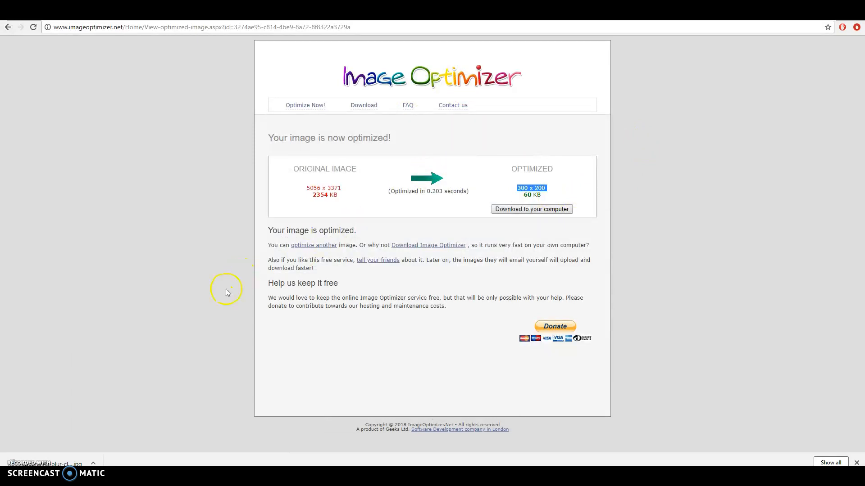
pyautogui.click(74, 464)
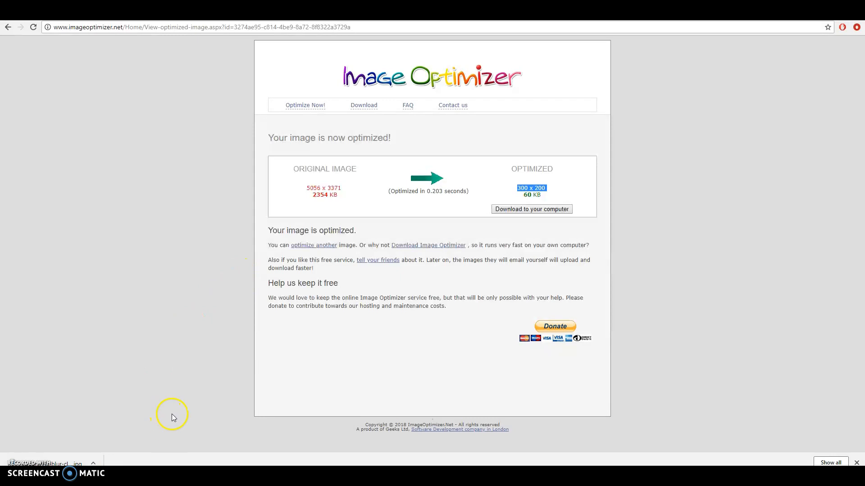
pyautogui.click(856, 463)
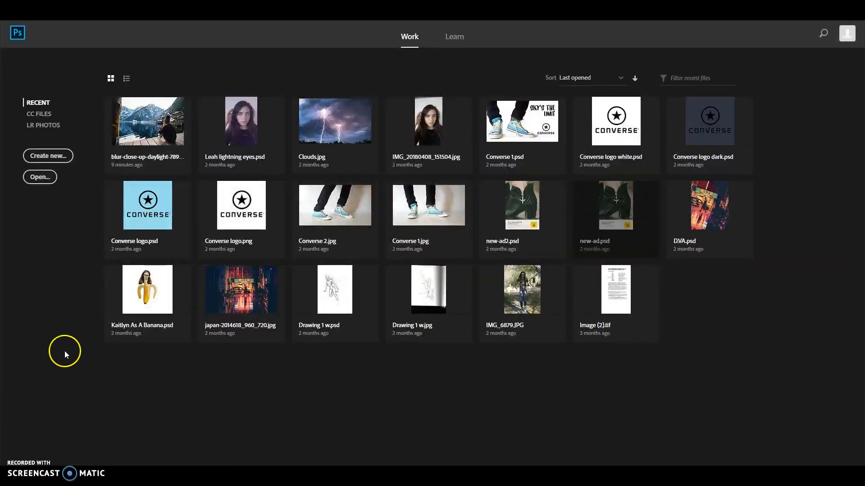
# Step: Switch to Photoshop, open the recent photo blur-close-up-daylight-789382.jpg, and start Save for Web (Legacy)
pyautogui.click(124, 149)
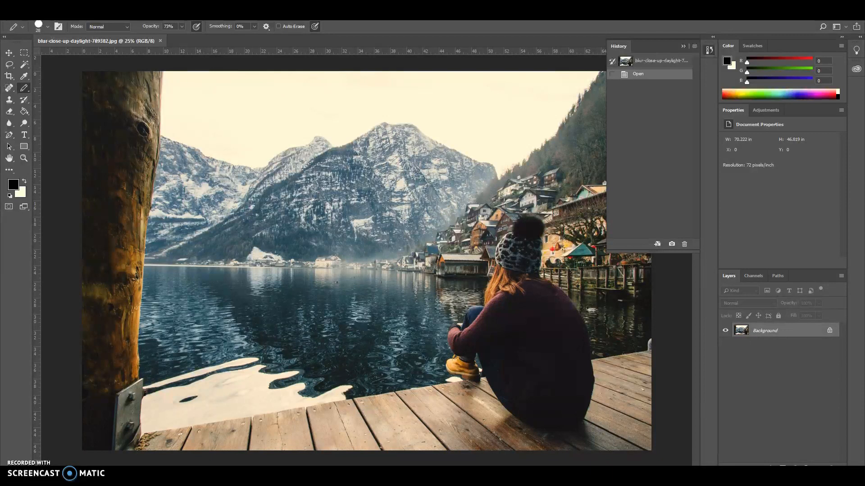
pyautogui.click(25, 16)
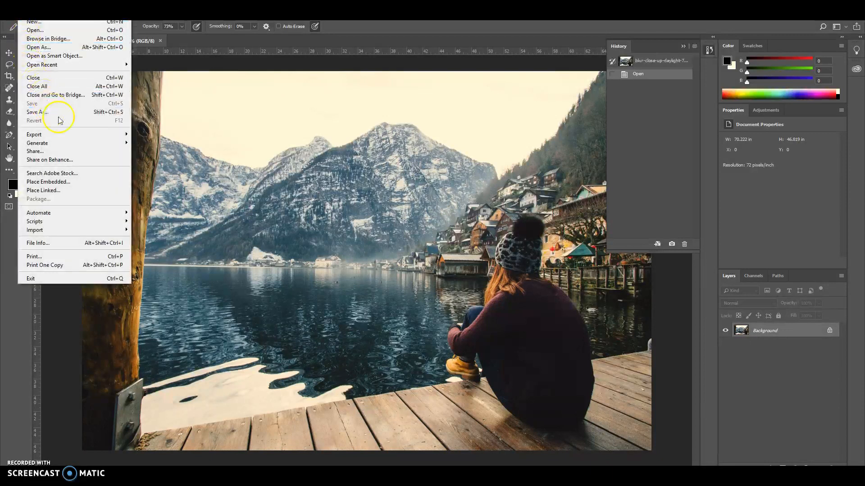
pyautogui.moveTo(68, 135)
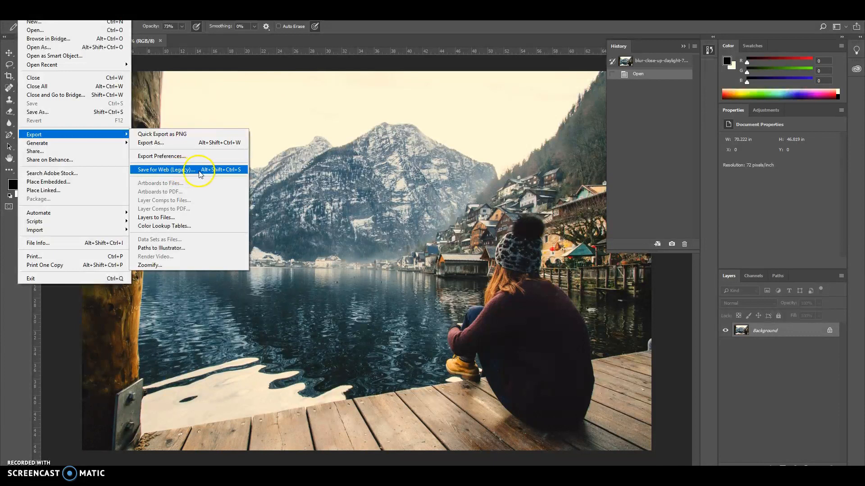
pyautogui.click(235, 174)
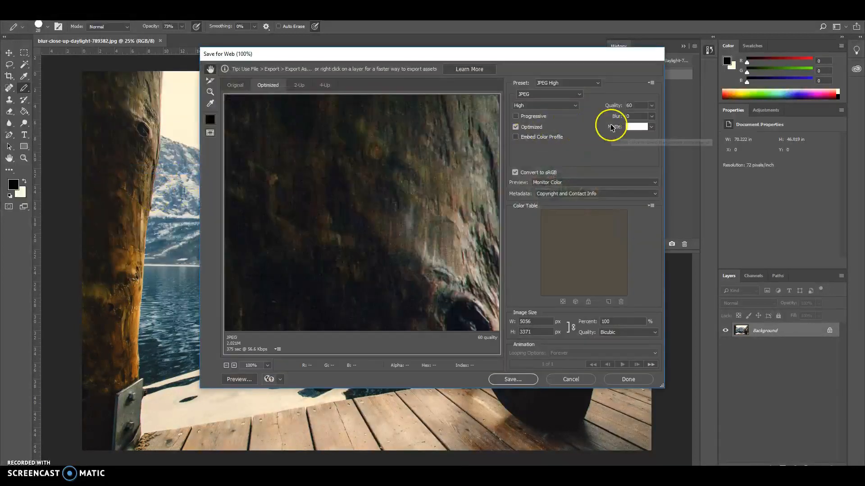
# Step: Set the exported image's width to 300 px with proportions linked, keeping the JPEG High preset
pyautogui.scroll(-10, 399, 236)
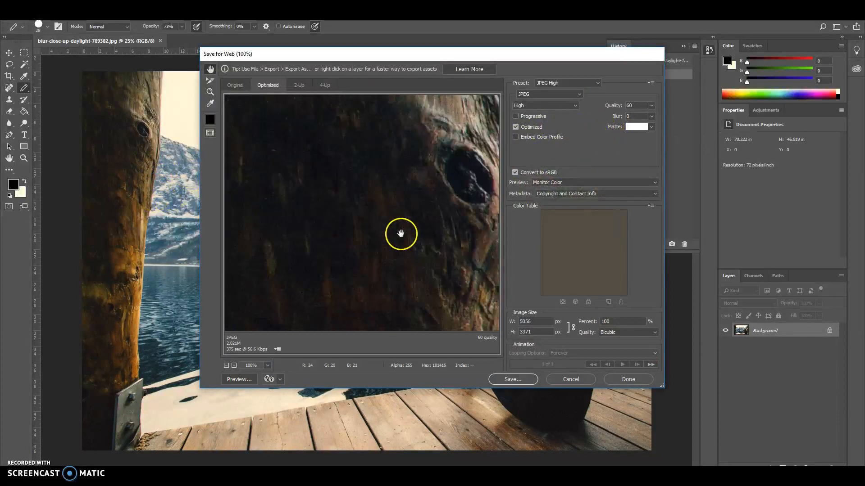
pyautogui.scroll(10, 399, 232)
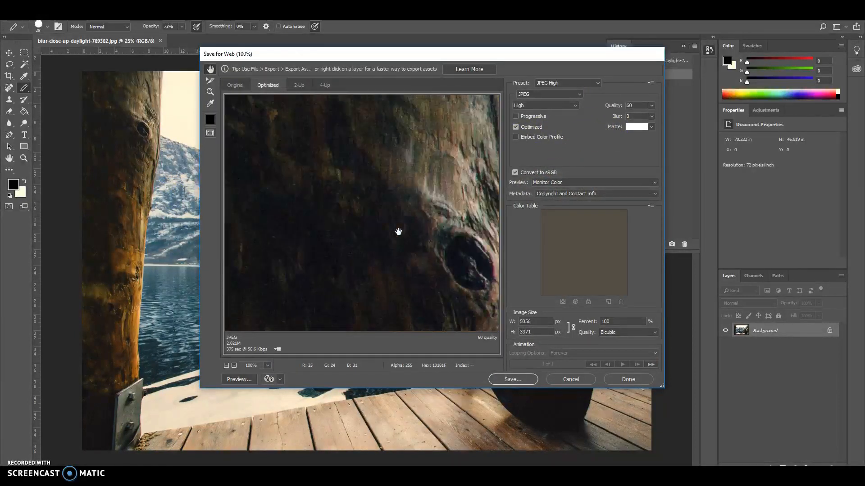
pyautogui.click(317, 151)
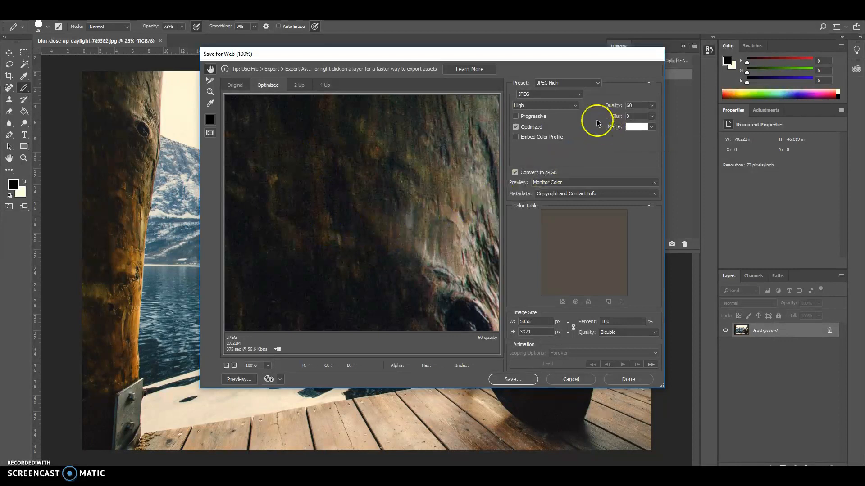
pyautogui.click(513, 323)
pyautogui.click(526, 297)
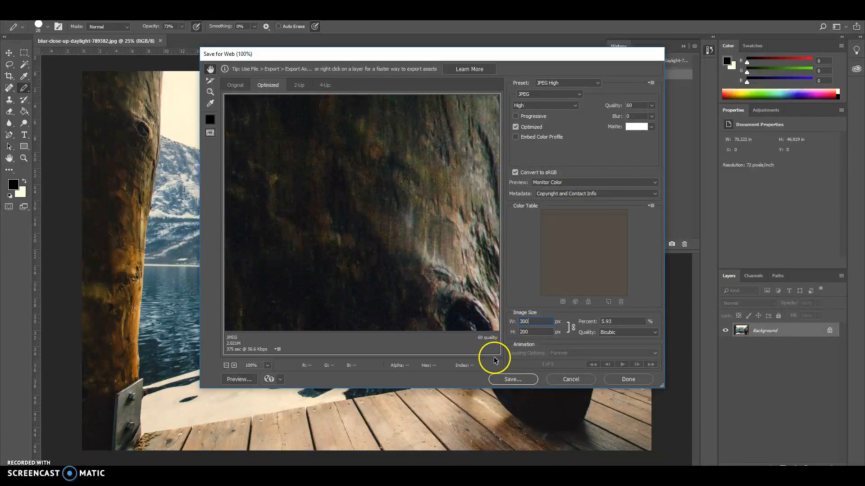
# Step: Save the web export in the Optimized images folder as Optimized-blur-close-up-daylight-789382.jpg
pyautogui.click(525, 381)
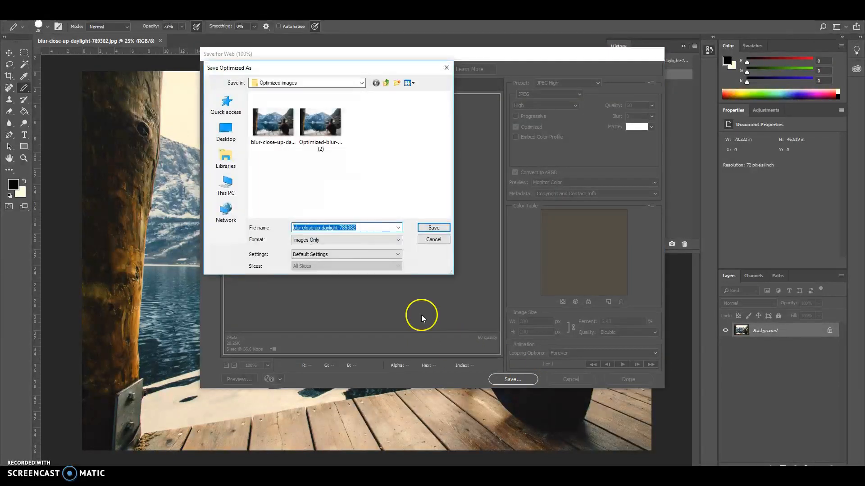
pyautogui.click(380, 150)
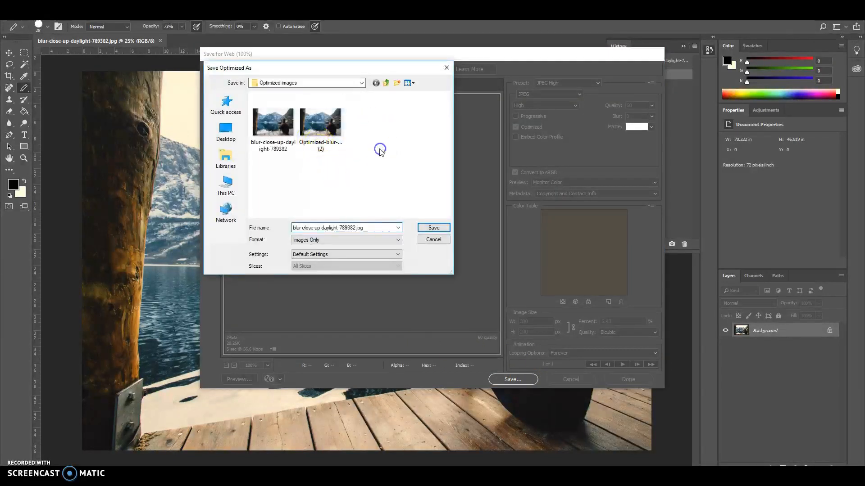
pyautogui.click(293, 230)
pyautogui.click(295, 228)
pyautogui.click(294, 229)
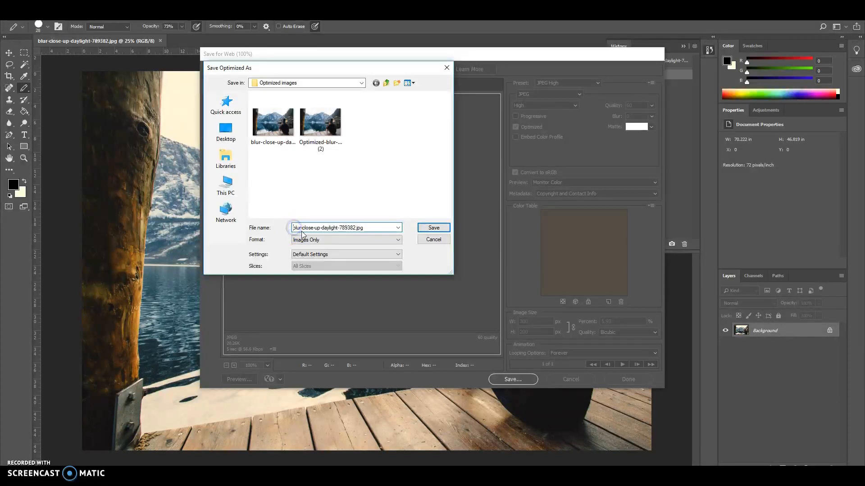
pyautogui.write('P')
pyautogui.write('Optimized')
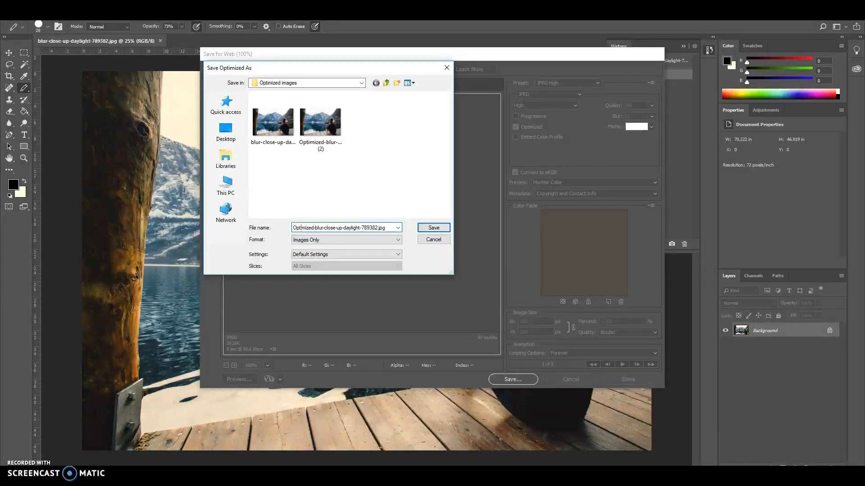
pyautogui.write('2')
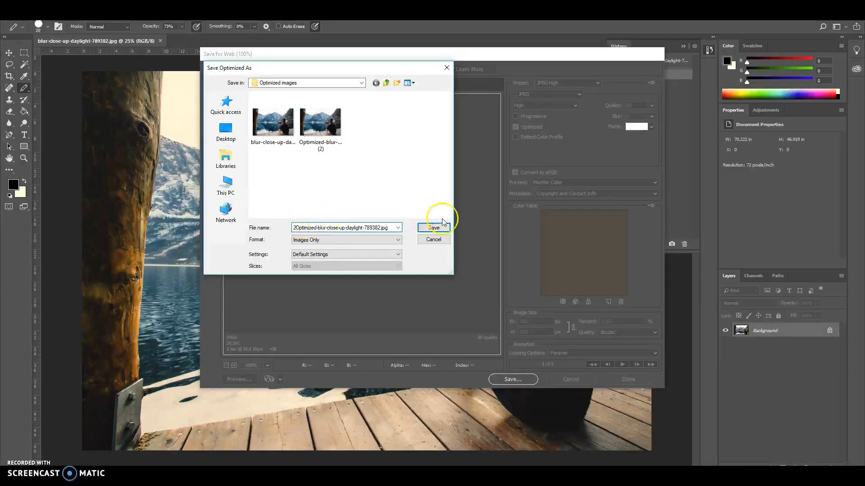
pyautogui.press('BackSpace')
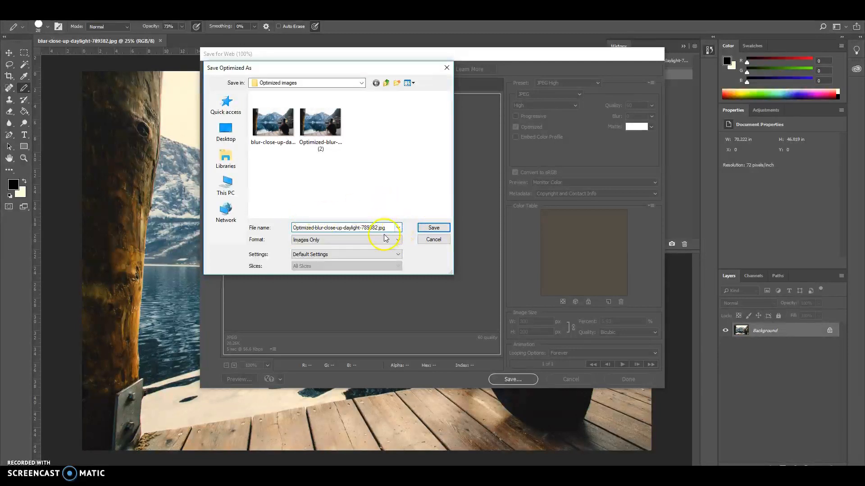
pyautogui.click(427, 229)
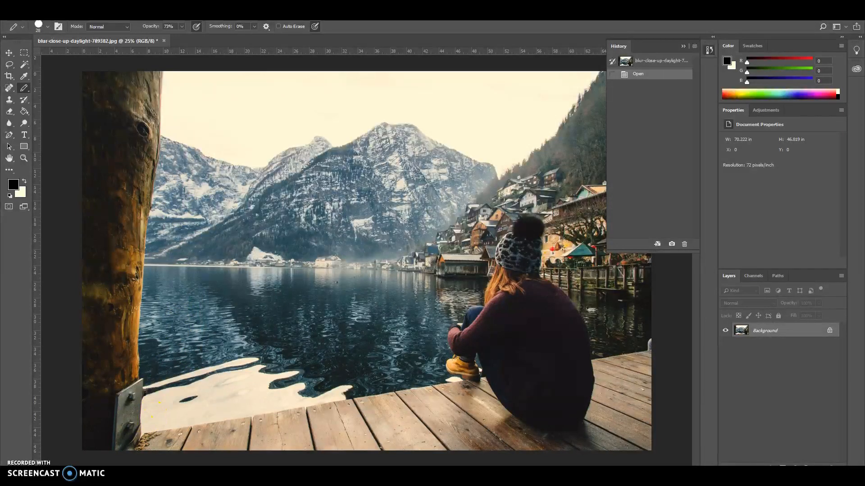
# Step: Check the Optimized images folder for the exported file and minimize the folder window
pyautogui.moveTo(96, 465)
pyautogui.click(120, 457)
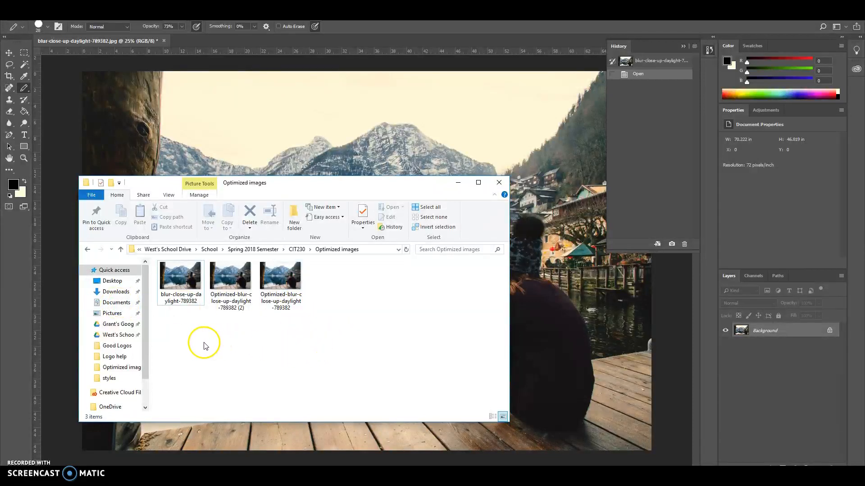
pyautogui.click(458, 182)
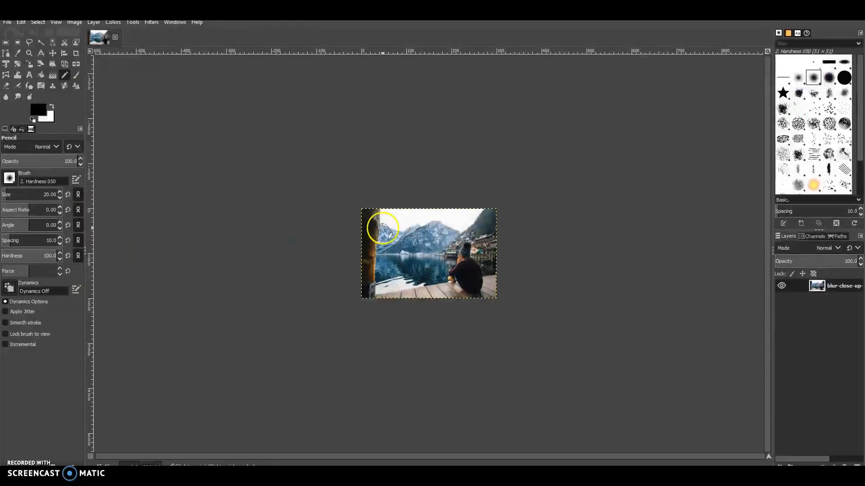
# Step: In GIMP, close the current image and open blur-close-up-daylight-789382.jpg, converting it to the built-in sRGB working space
pyautogui.click(115, 37)
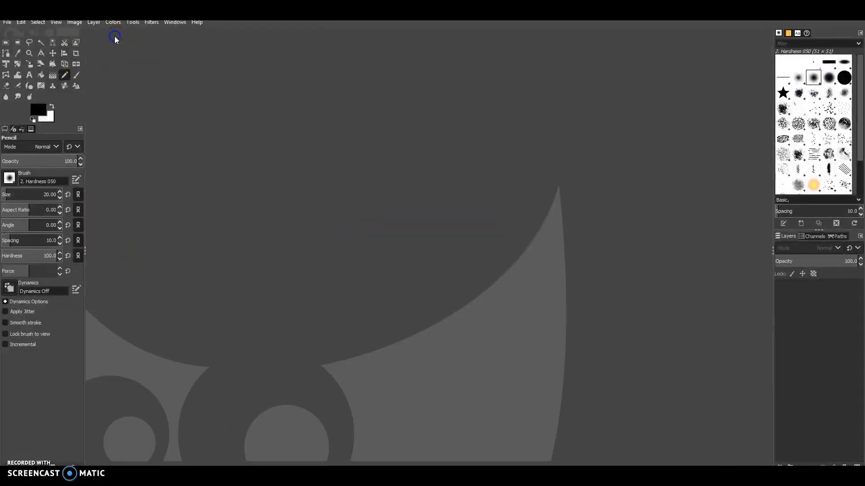
pyautogui.click(7, 21)
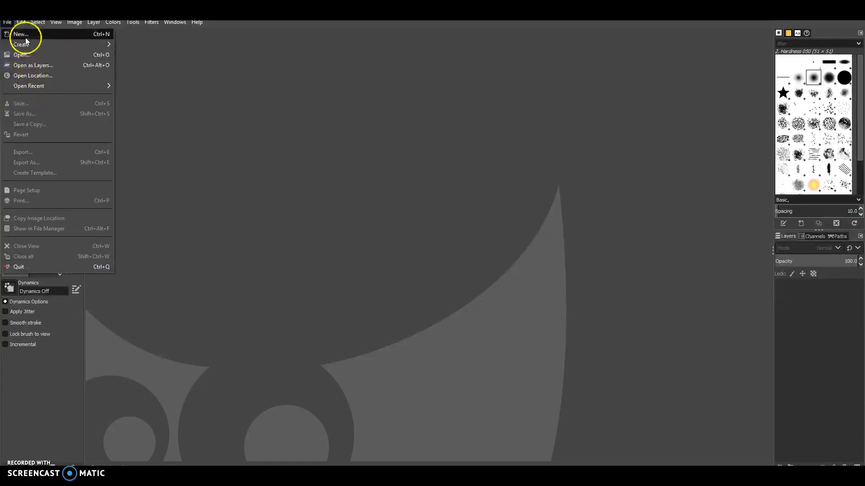
pyautogui.click(27, 55)
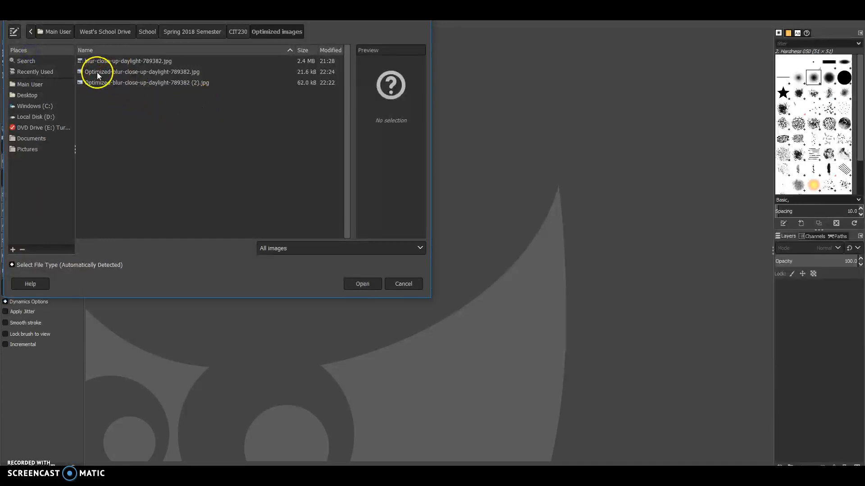
pyautogui.click(104, 62)
pyautogui.click(366, 283)
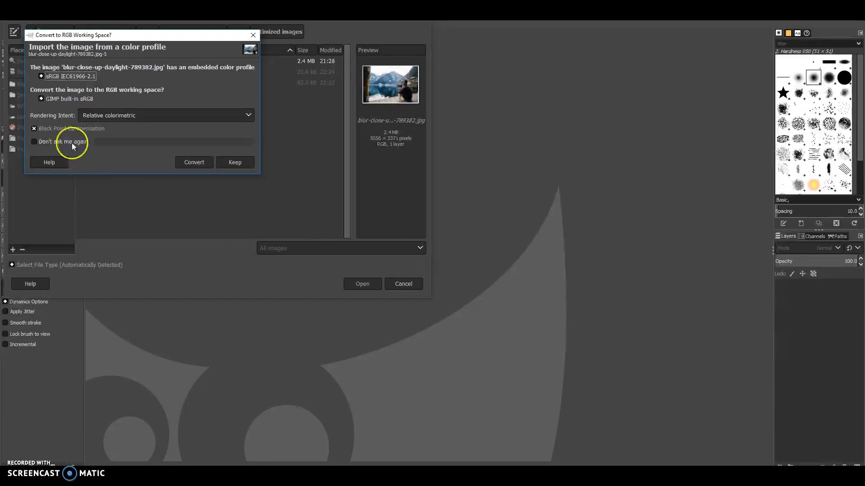
pyautogui.click(193, 163)
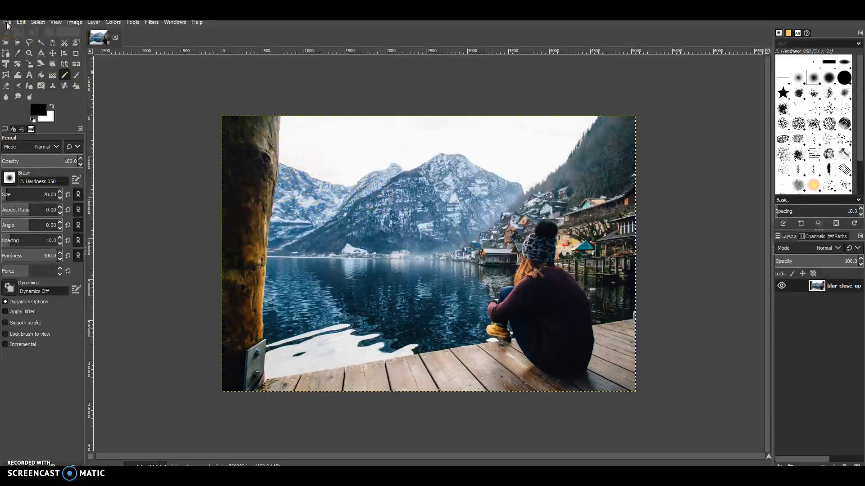
# Step: Scale the image to 300 px wide by 200 px high with its proportions linked, keeping Cubic interpolation
pyautogui.click(74, 22)
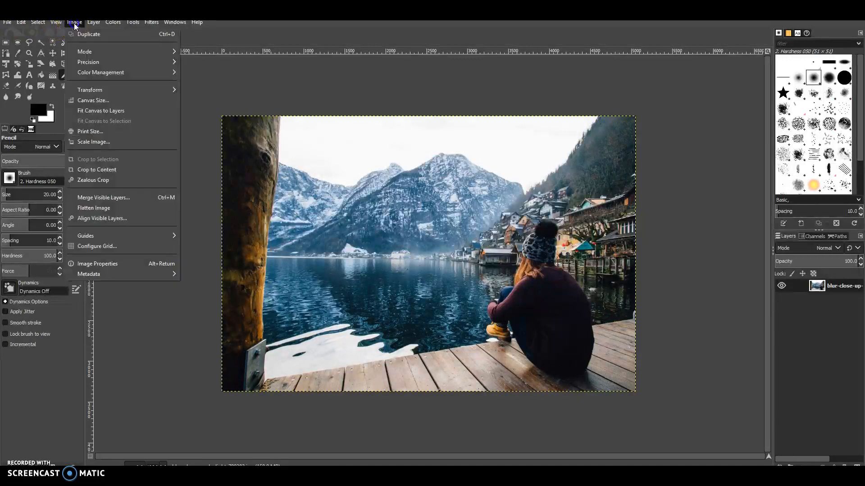
pyautogui.click(101, 141)
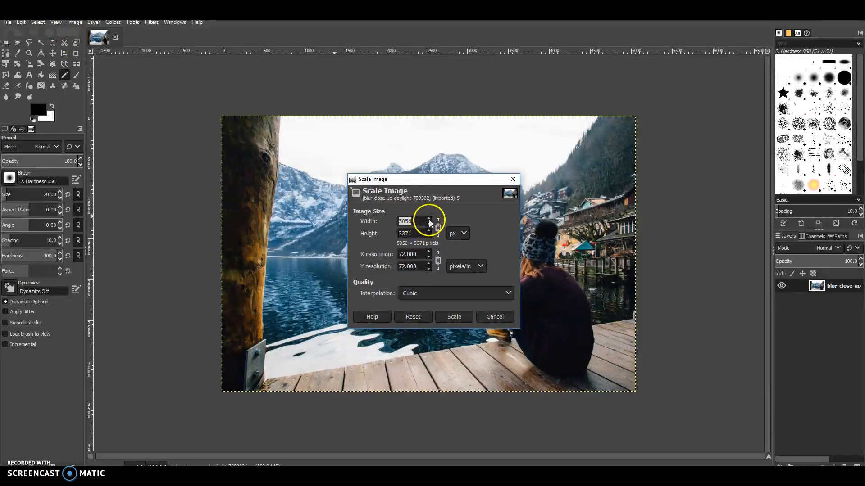
pyautogui.press('BackSpace')
pyautogui.click(482, 212)
pyautogui.click(441, 213)
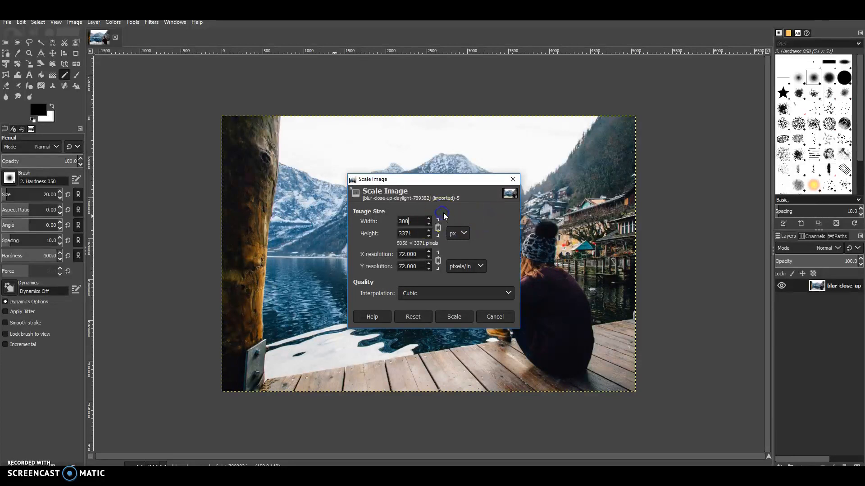
pyautogui.click(418, 234)
pyautogui.click(473, 210)
pyautogui.click(469, 211)
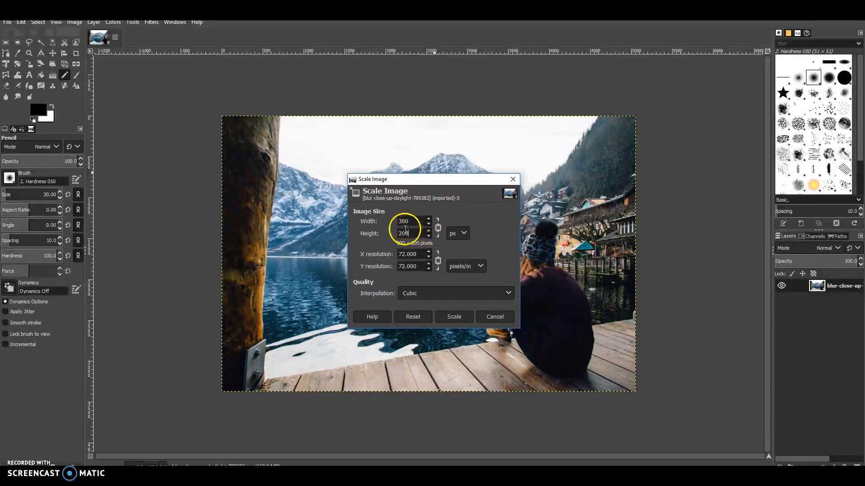
pyautogui.click(418, 221)
pyautogui.click(414, 234)
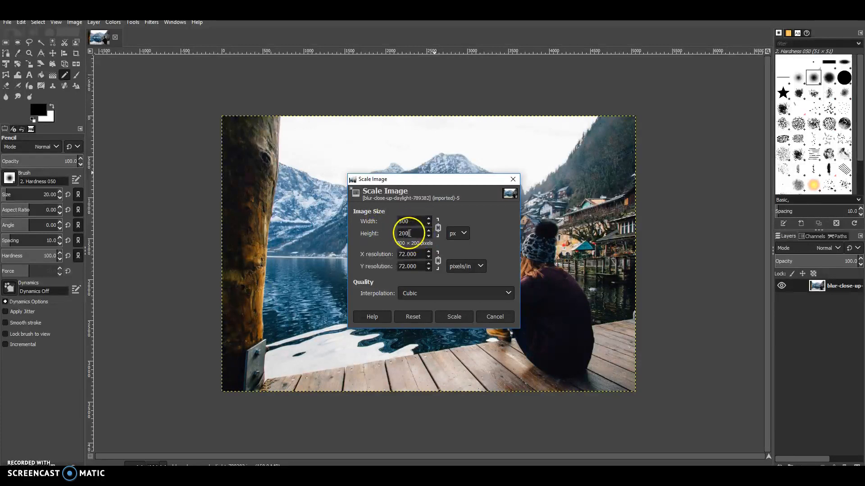
pyautogui.click(454, 316)
# Step: Inspect the scaled photo up close and start exporting it as a JPEG image to the Optimized images folder
pyautogui.scroll(8, 408, 261)
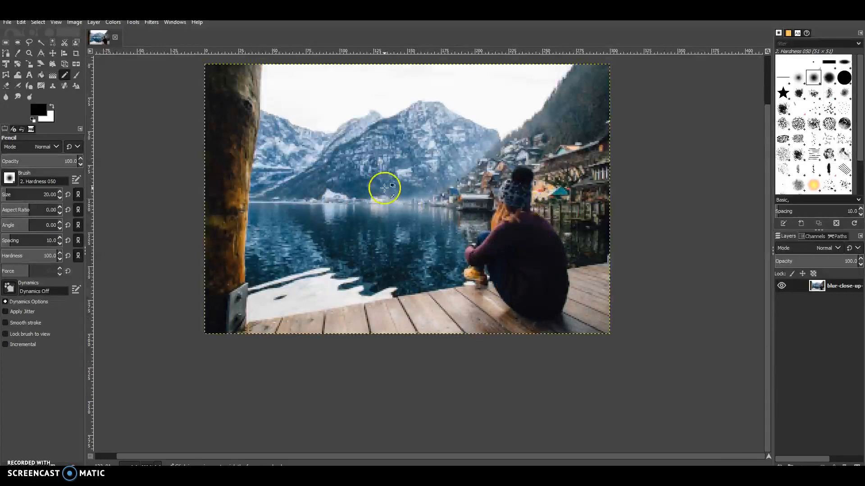
pyautogui.moveTo(377, 194); pyautogui.dragTo(400, 241)
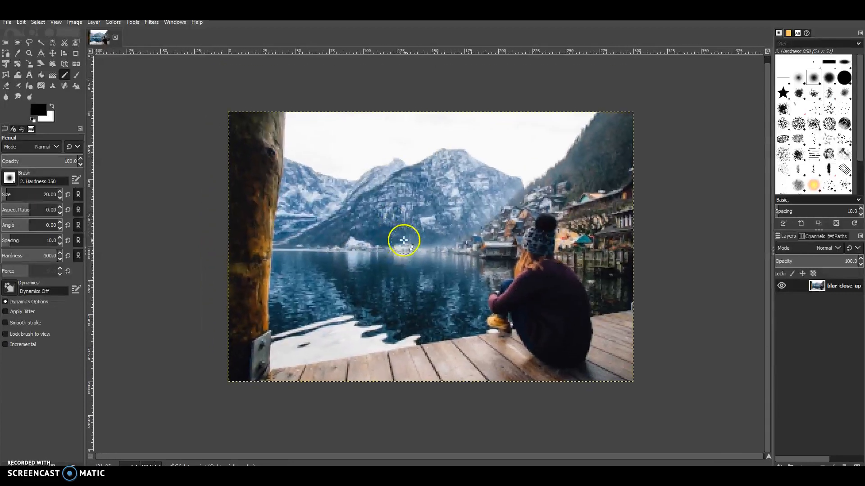
pyautogui.scroll(1, 445, 243)
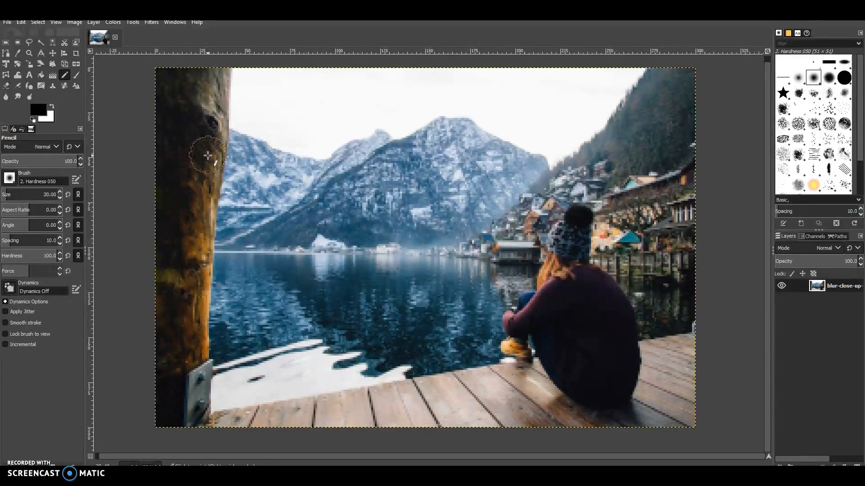
pyautogui.scroll(1, 207, 155)
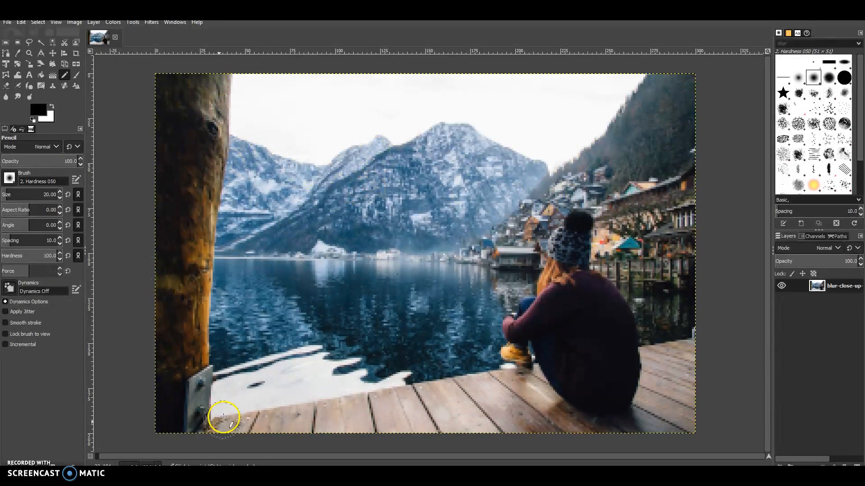
pyautogui.click(7, 24)
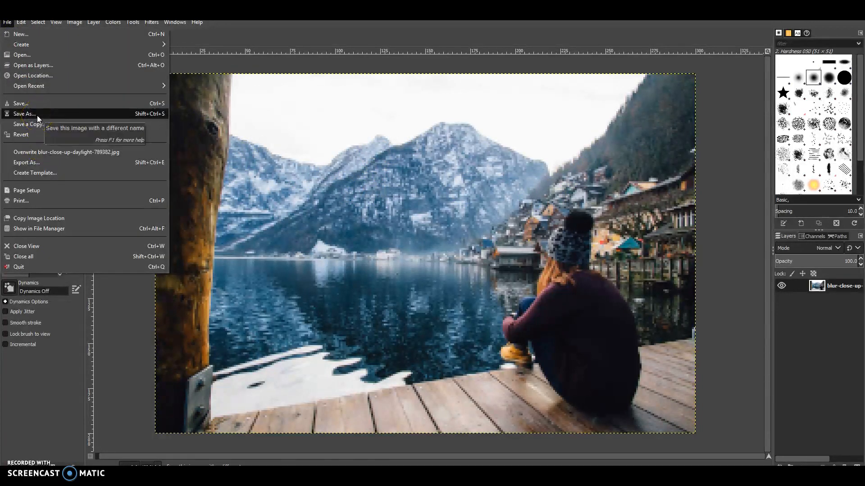
pyautogui.click(36, 163)
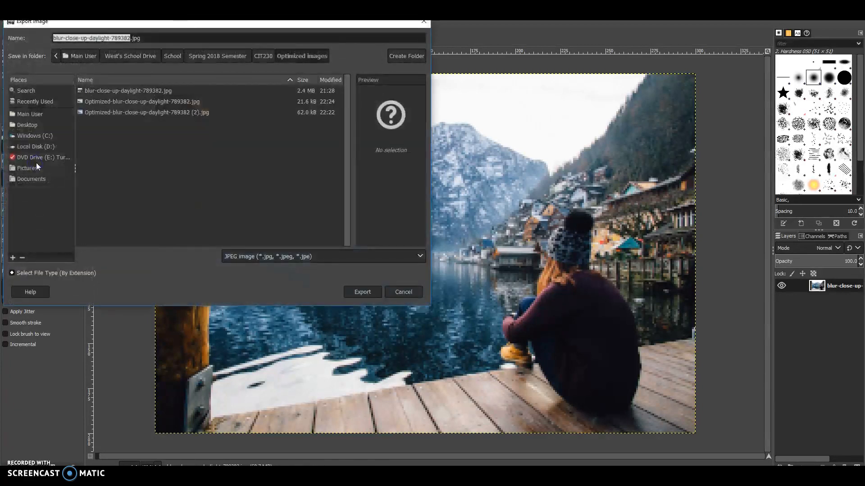
pyautogui.click(267, 257)
pyautogui.click(266, 263)
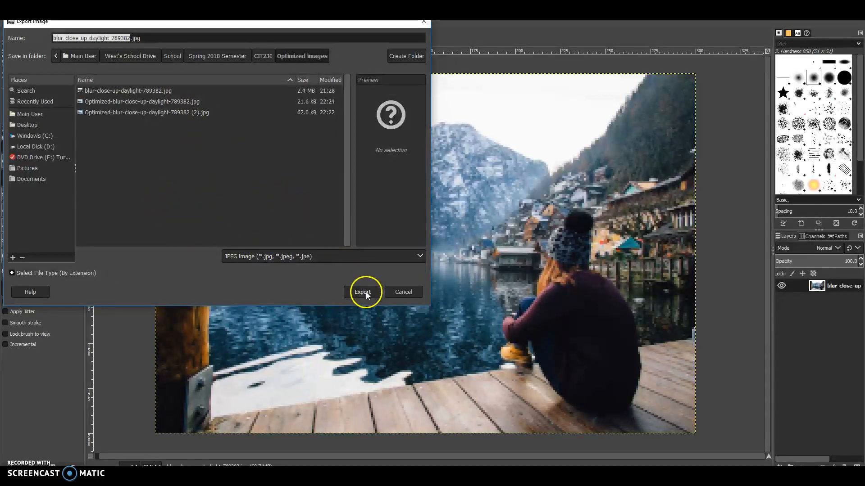
# Step: Try to export the image as Optimized-blur-close-up-daylight-789382.jpg, declining to replace the existing file
pyautogui.click(53, 39)
pyautogui.write('Optimized')
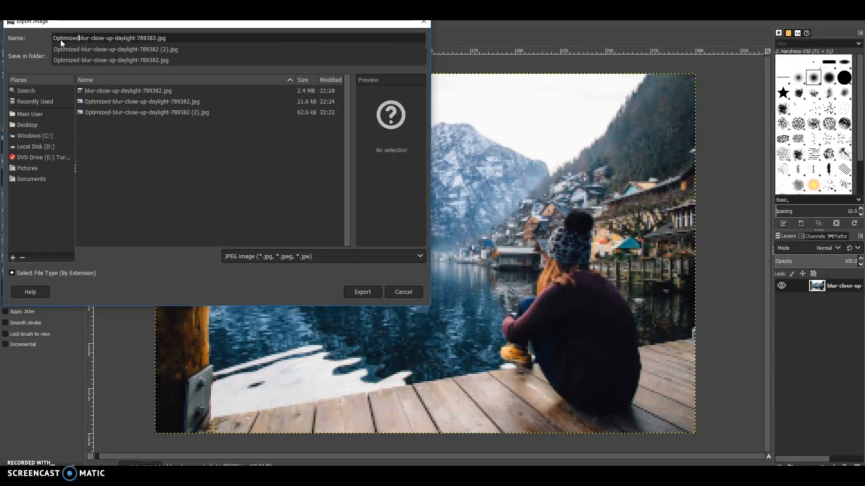
pyautogui.click(60, 40)
pyautogui.write('-')
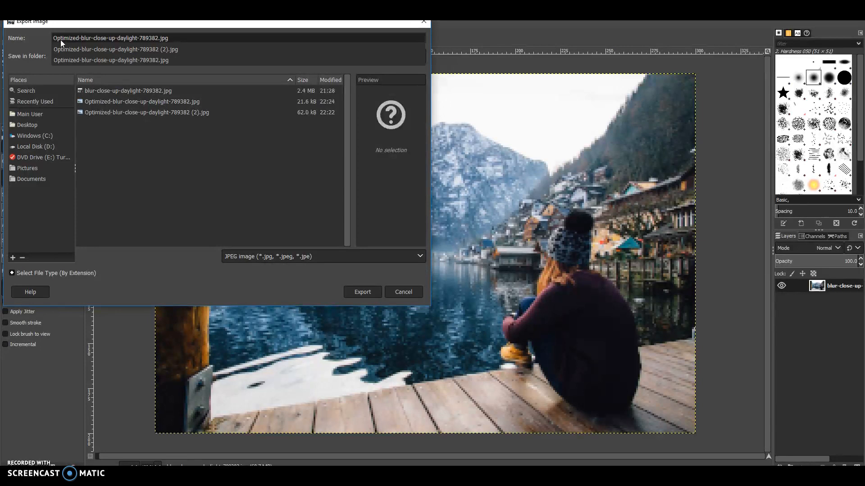
pyautogui.click(109, 38)
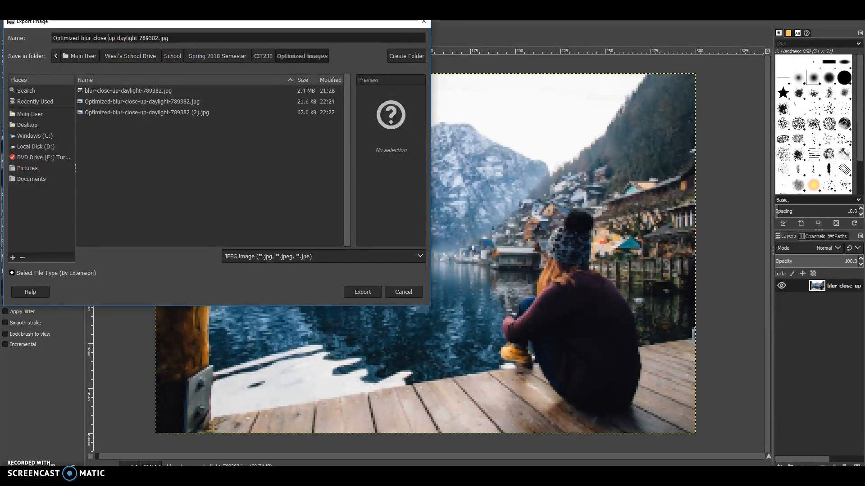
pyautogui.click(363, 290)
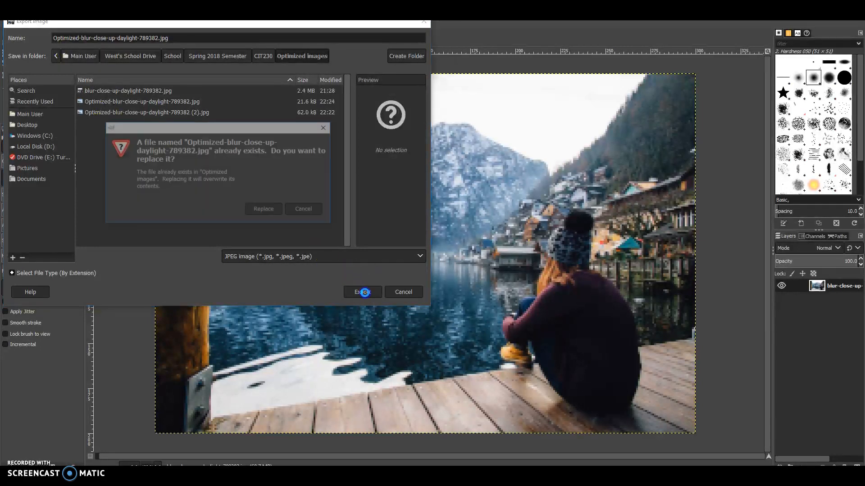
pyautogui.click(306, 210)
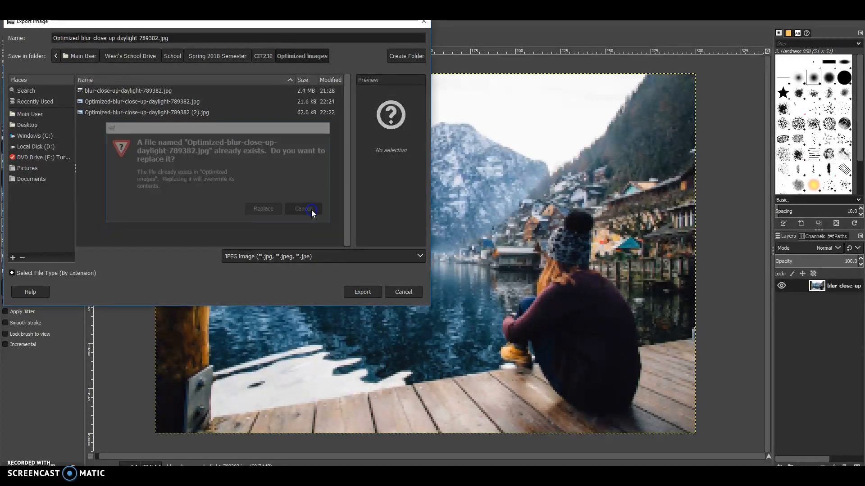
# Step: Export the image as Optimized-blur-close-up-daylight-789382 3 (2).jpg with JPEG quality 90
pyautogui.click(190, 113)
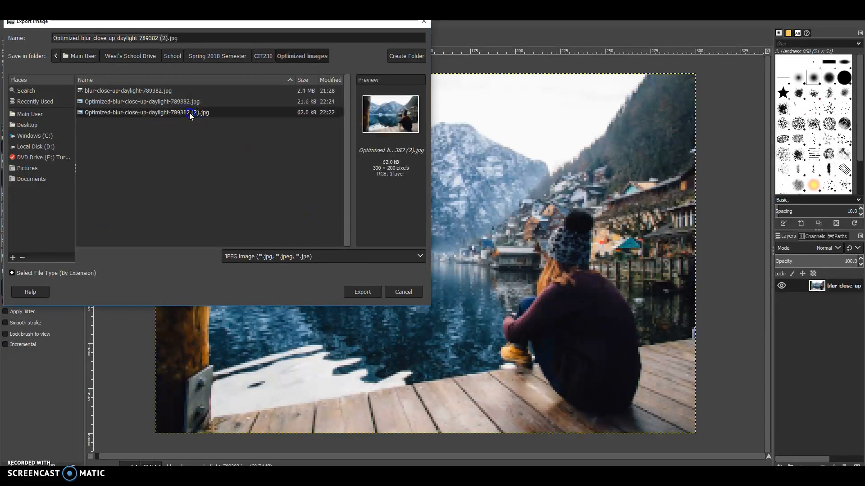
pyautogui.doubleClick(189, 113)
pyautogui.click(307, 211)
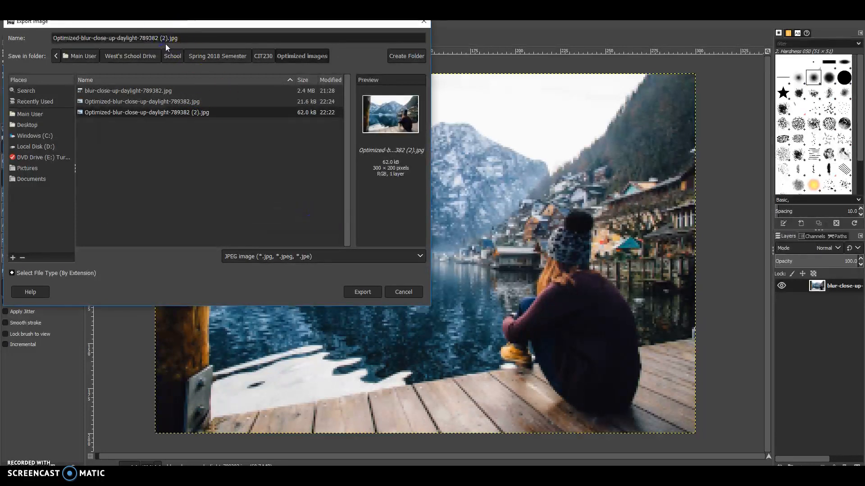
pyautogui.write('3')
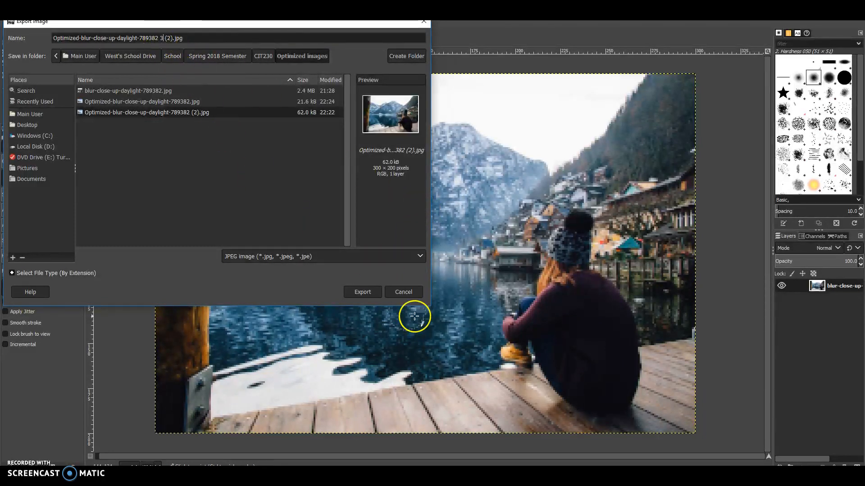
pyautogui.click(366, 293)
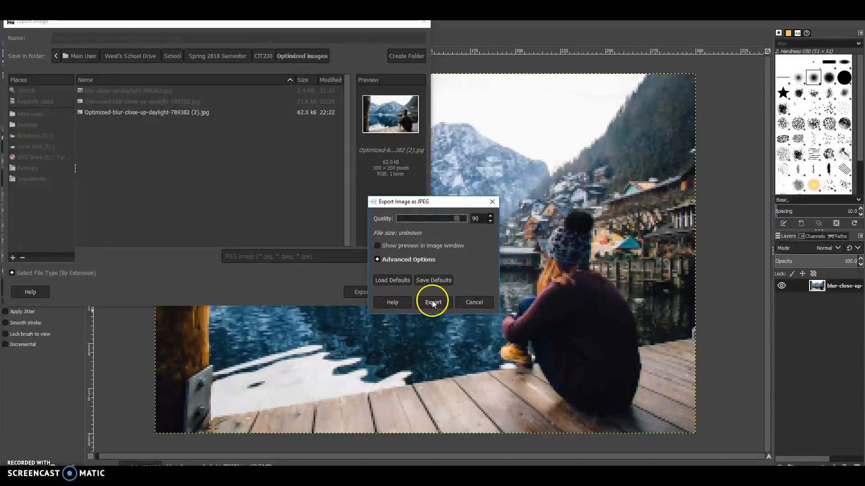
pyautogui.click(433, 302)
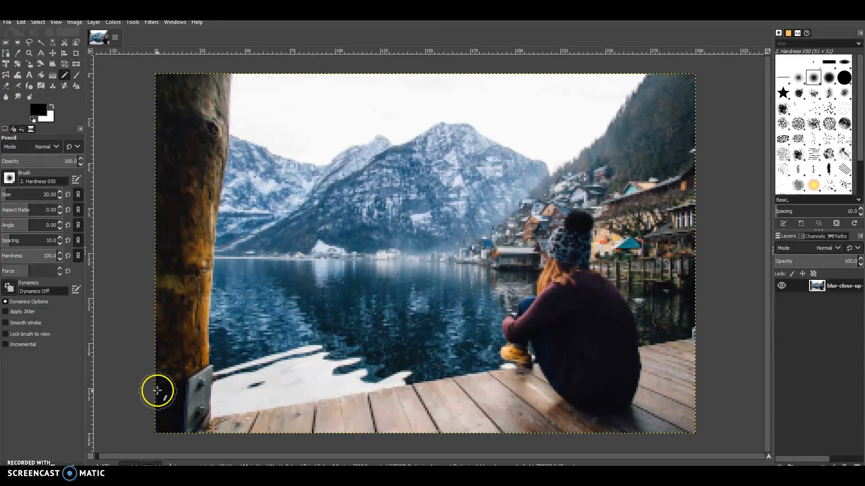
# Step: View the original photo from the Optimized images folder and compare it with the optimized copy that follows it
pyautogui.moveTo(93, 475)
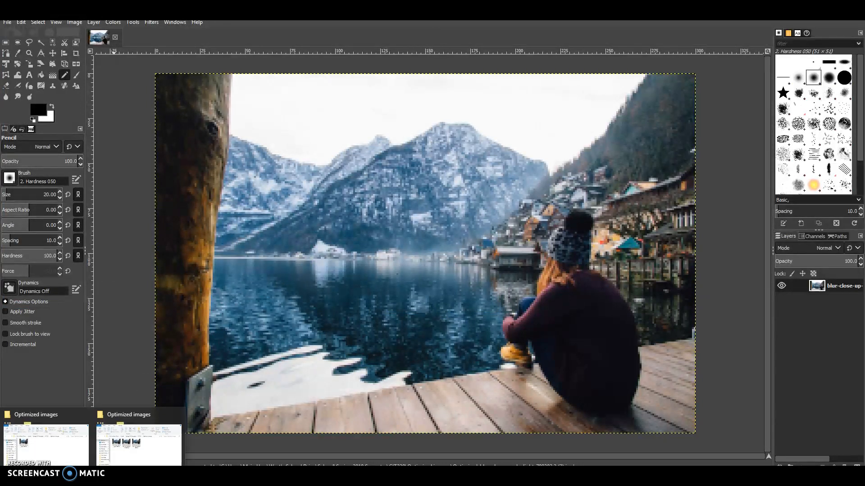
pyautogui.click(131, 454)
pyautogui.click(185, 288)
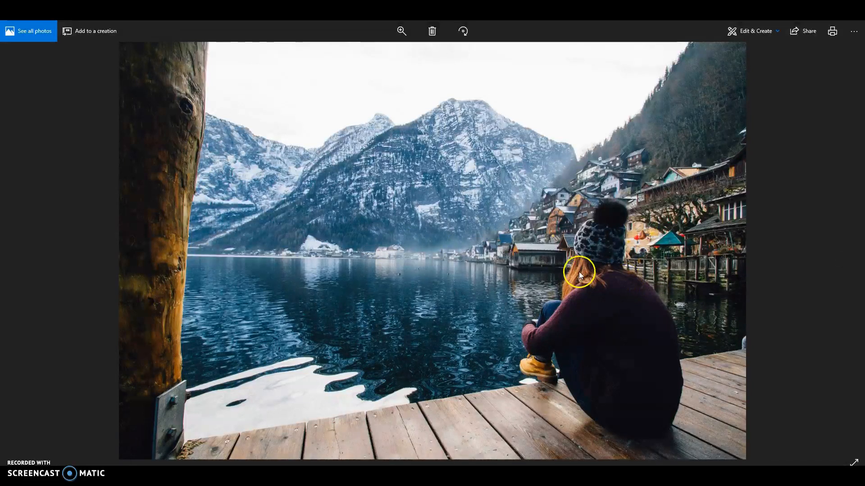
pyautogui.click(859, 248)
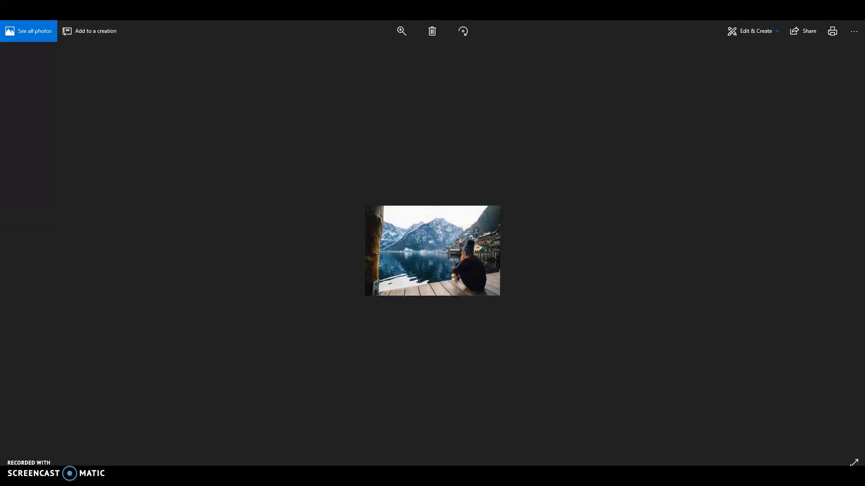
# Step: Switch to the Image Optimizer results page in Chrome
pyautogui.moveTo(193, 472)
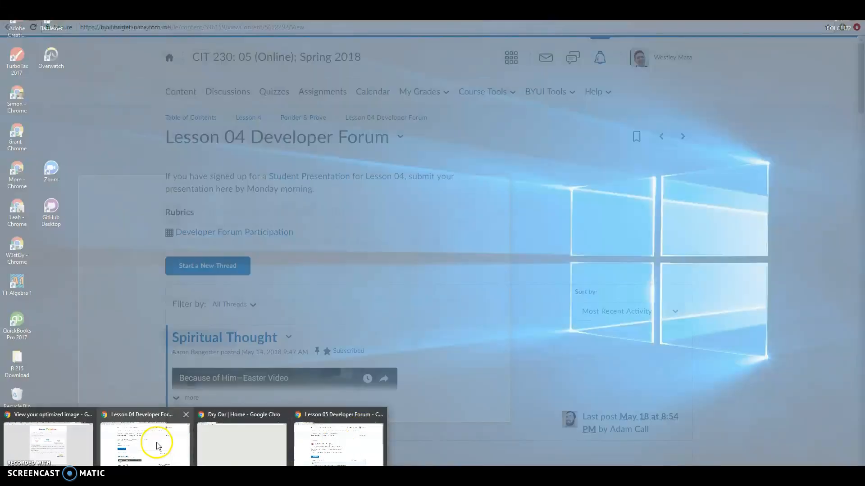
pyautogui.click(154, 442)
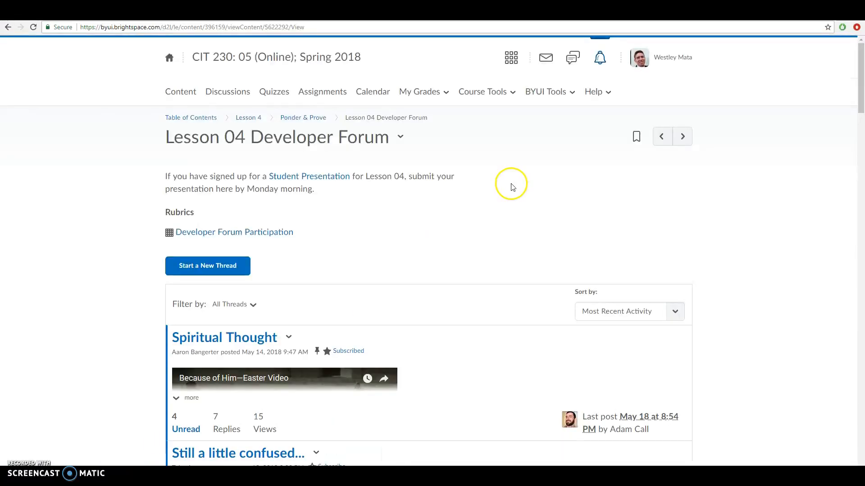
pyautogui.hotkey('alt', 'Tab')
pyautogui.moveTo(193, 473)
pyautogui.click(48, 444)
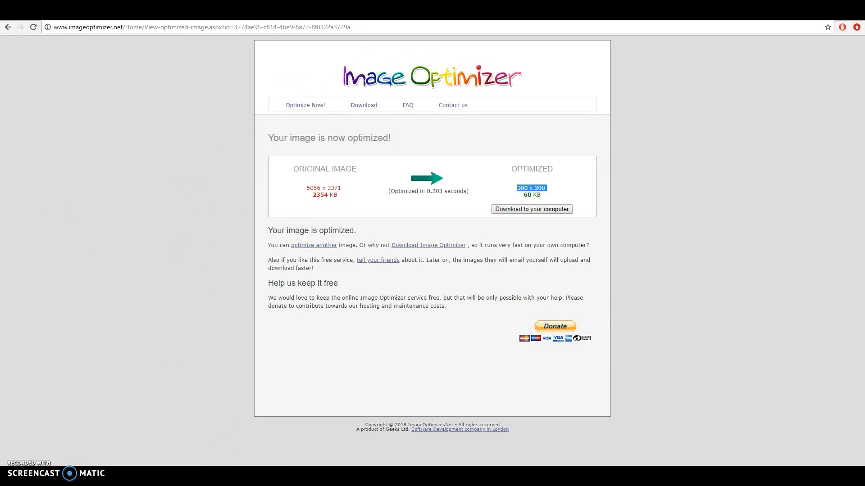
# Step: Compare the dimensions and file sizes of the original and optimized photos in the Optimized images folder, and close the folder
pyautogui.moveTo(95, 475)
pyautogui.click(144, 443)
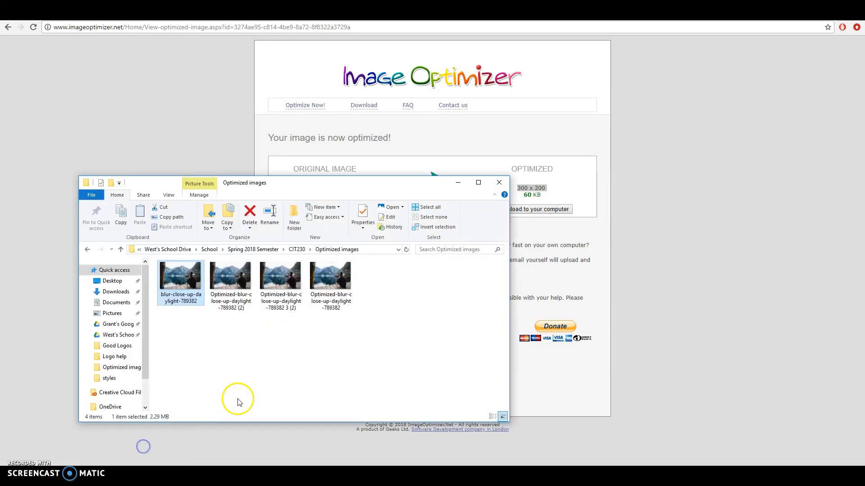
pyautogui.doubleClick(230, 281)
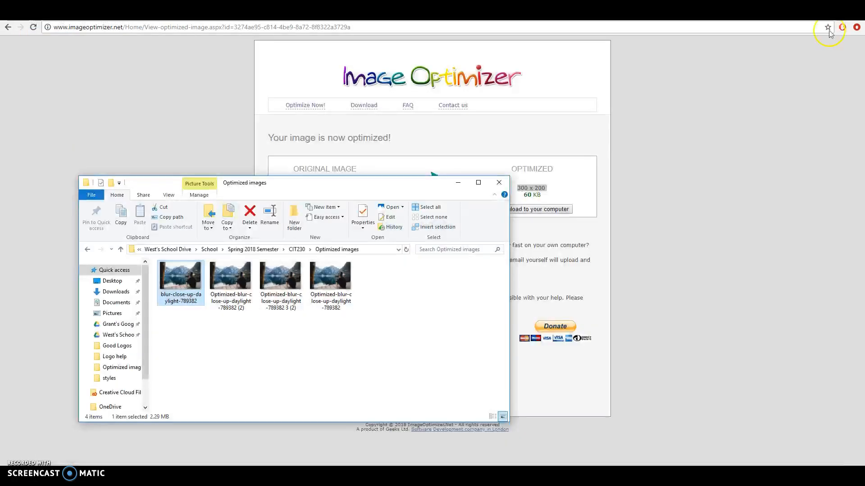
pyautogui.click(187, 311)
pyautogui.click(182, 296)
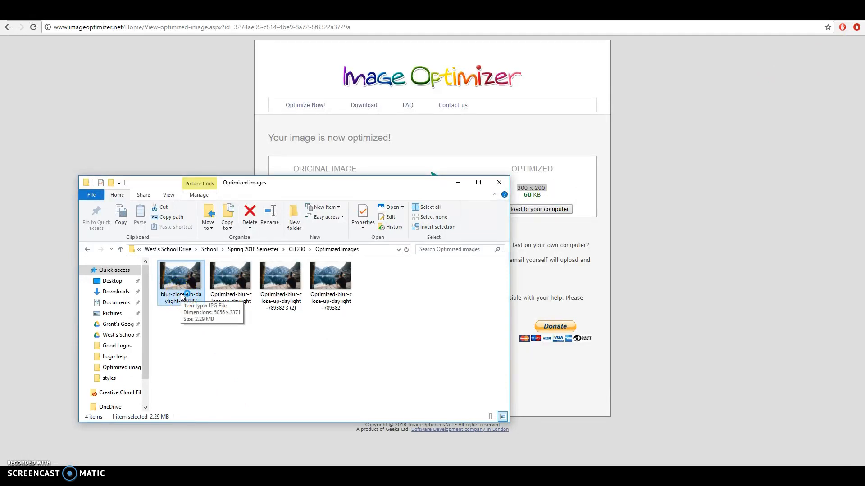
pyautogui.moveTo(223, 297)
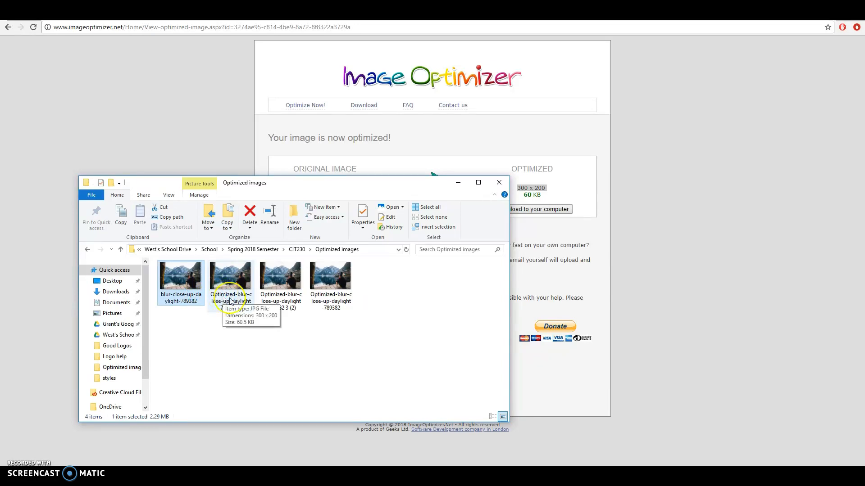
pyautogui.moveTo(285, 303)
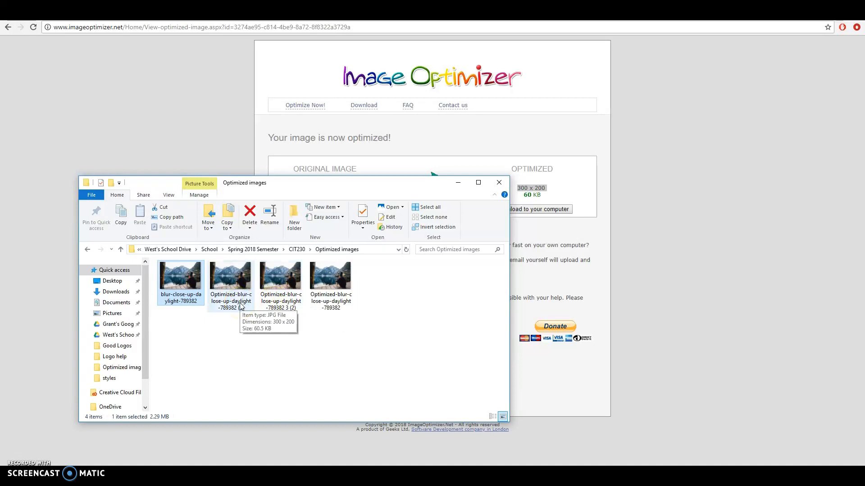
pyautogui.click(279, 306)
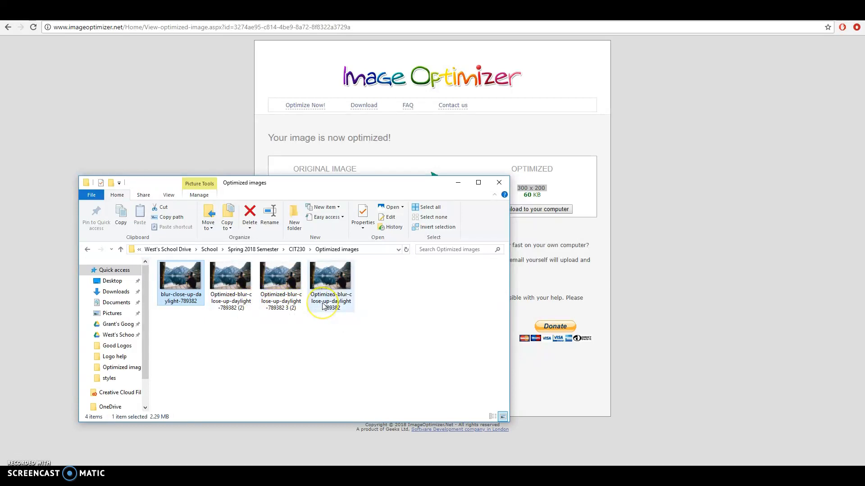
pyautogui.moveTo(322, 307)
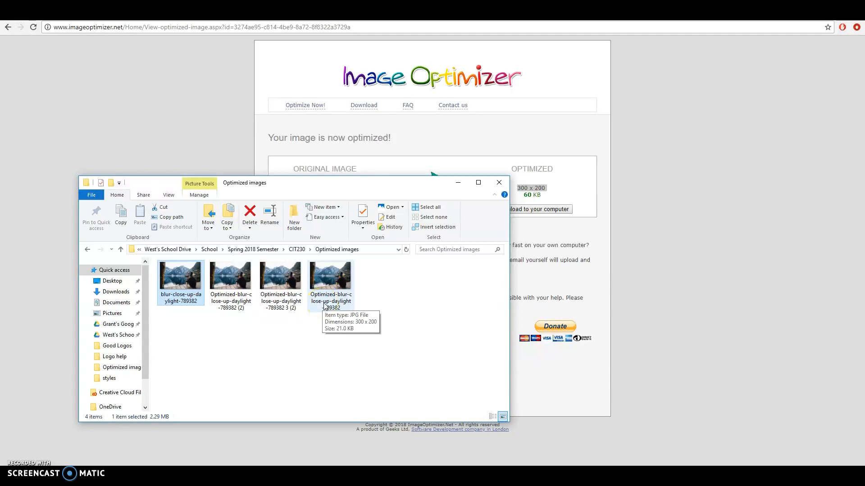
pyautogui.click(318, 302)
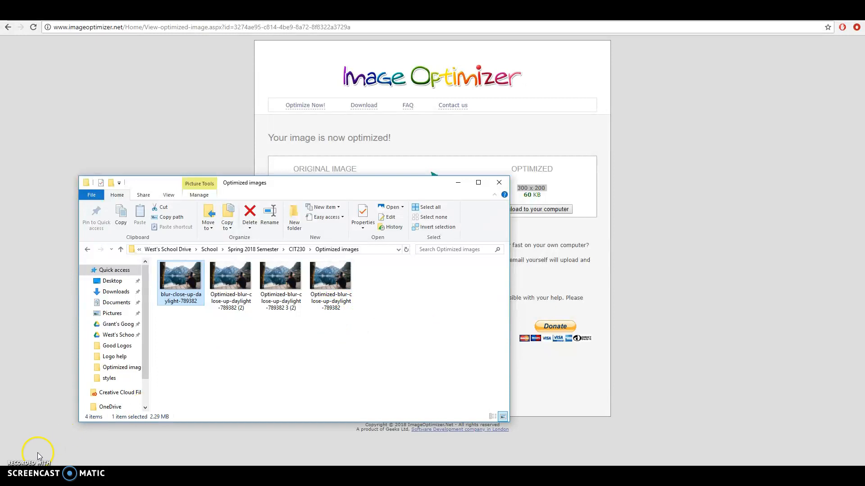
pyautogui.click(498, 183)
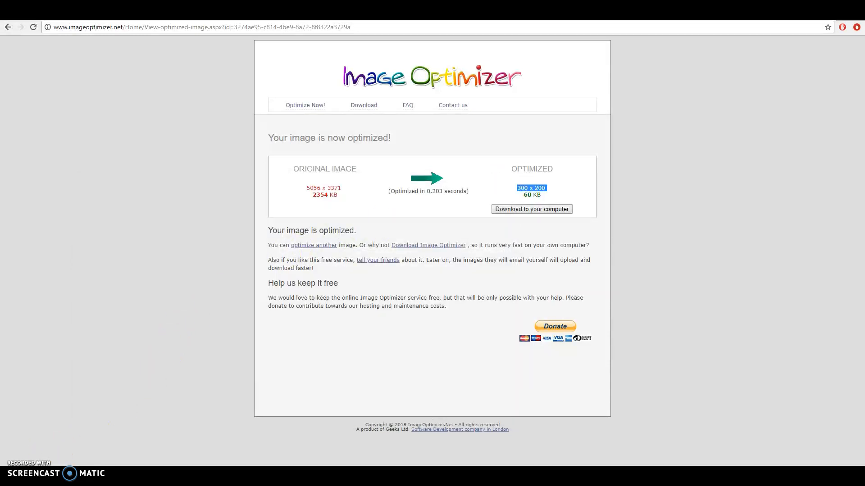